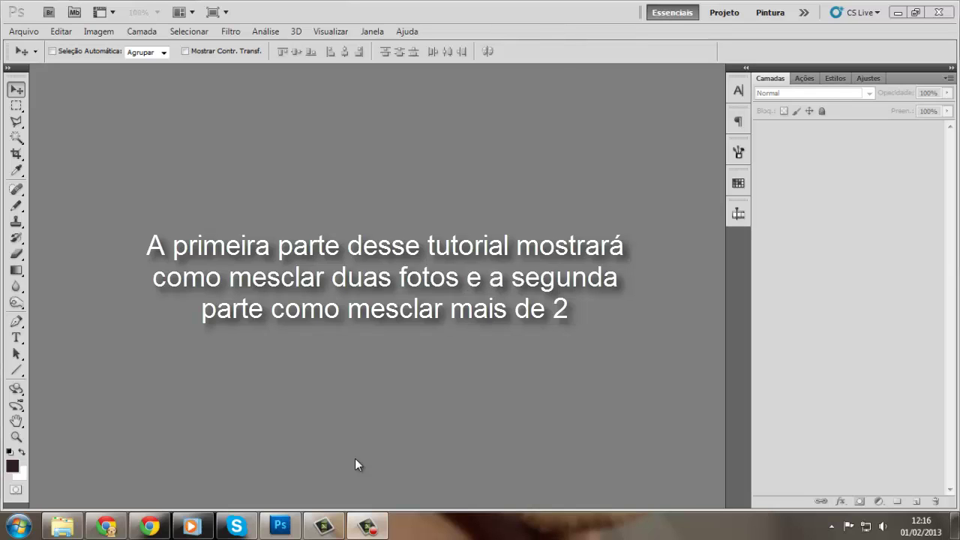
Step: Create a new blank white 710 × 320 pixel document
{"action": "left_click", "coordinate": [23, 30]}
{"action": "left_click", "coordinate": [34, 58]}
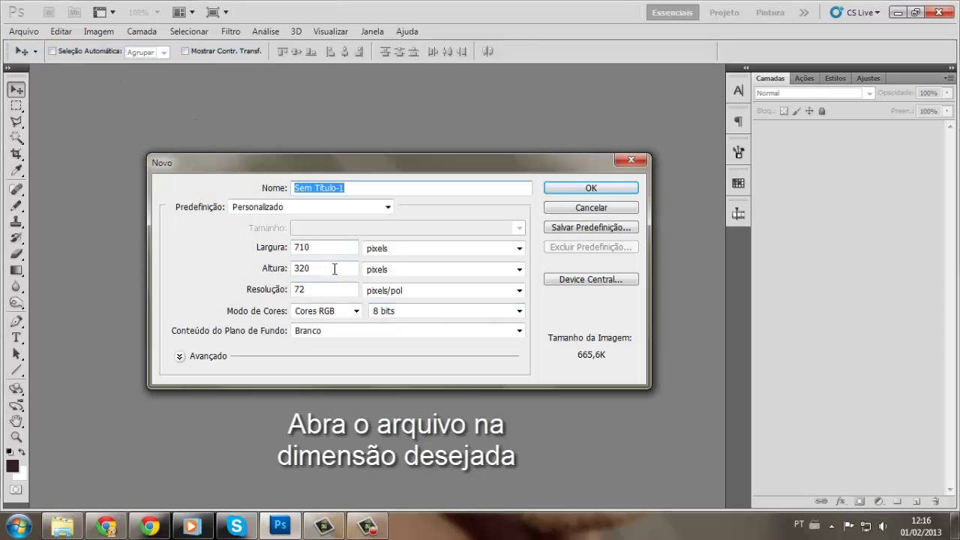
{"action": "left_click", "coordinate": [573, 193]}
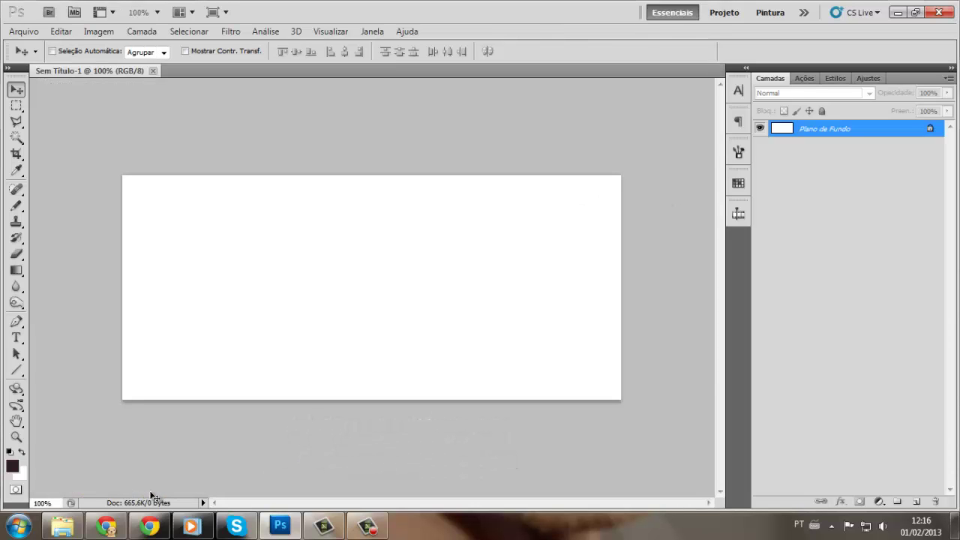
Step: Copy the first woman's photo from the Chrome page and return to Photoshop
{"action": "left_click", "coordinate": [150, 526]}
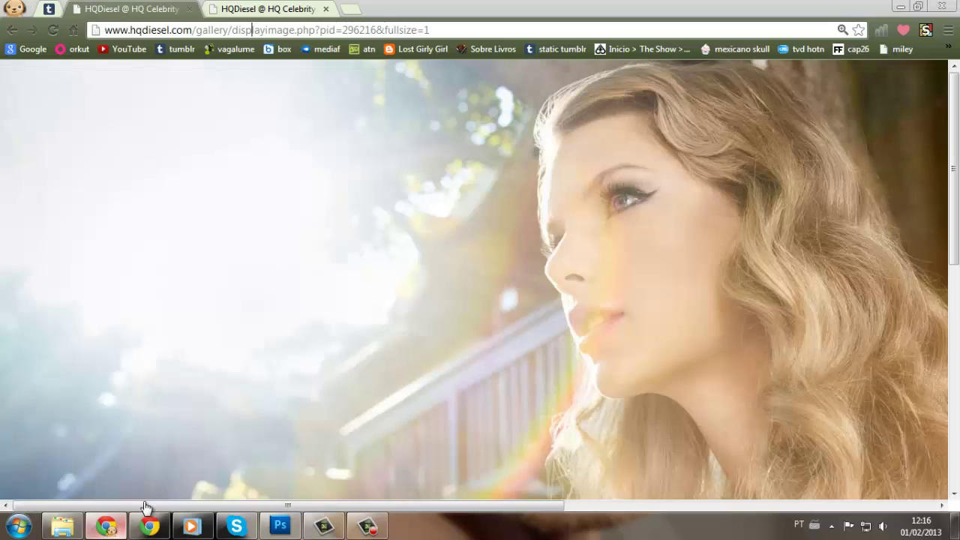
{"action": "right_click", "coordinate": [296, 207]}
{"action": "left_click", "coordinate": [359, 379]}
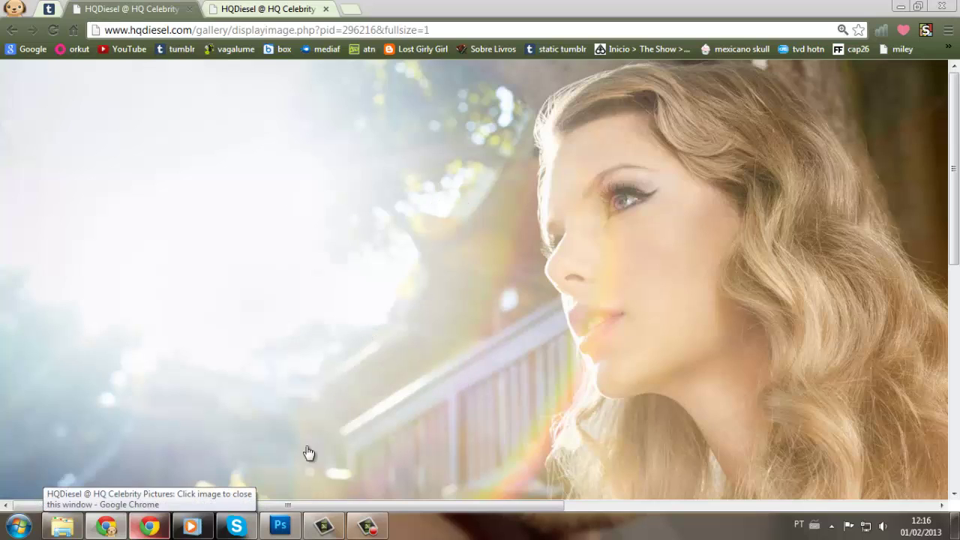
{"action": "left_click", "coordinate": [282, 526]}
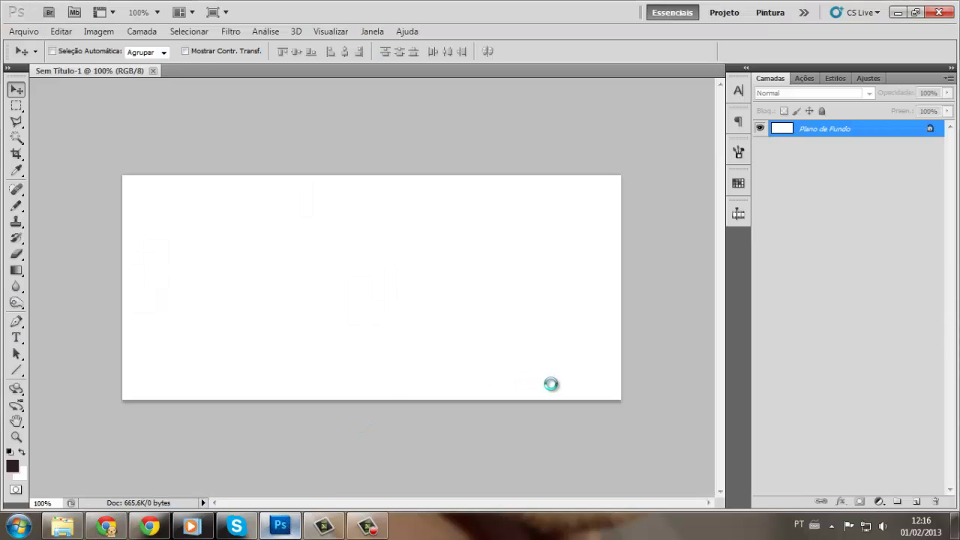
Step: Paste the swing photo as Camada 1, scaled linked to about 29% on the canvas's left
{"action": "key", "text": "ctrl+v"}
{"action": "key", "text": "ctrl+t"}
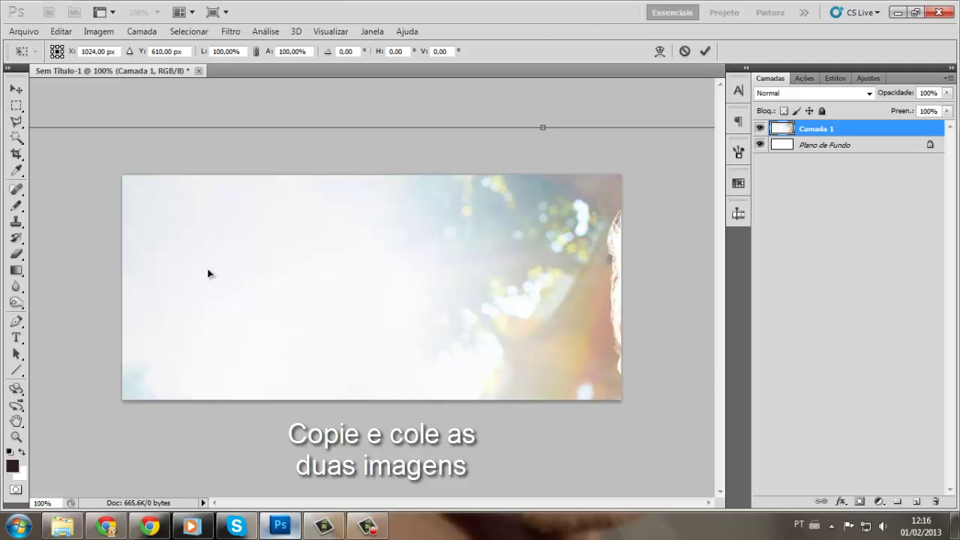
{"action": "left_click_drag", "start_coordinate": [209, 274], "coordinate": [142, 158]}
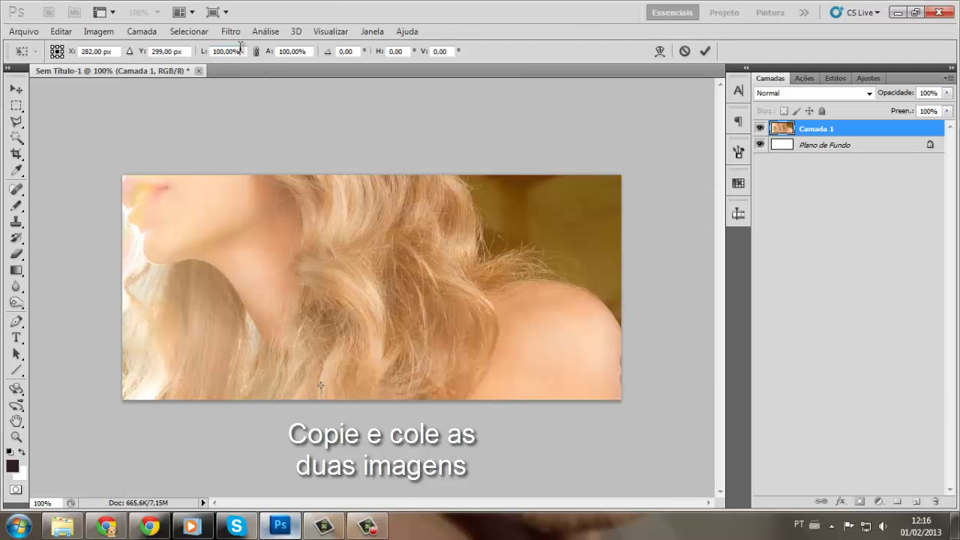
{"action": "type", "text": "25"}
{"action": "left_click", "coordinate": [256, 51]}
{"action": "left_click_drag", "start_coordinate": [378, 314], "coordinate": [312, 229]}
{"action": "left_click_drag", "start_coordinate": [439, 392], "coordinate": [484, 413]}
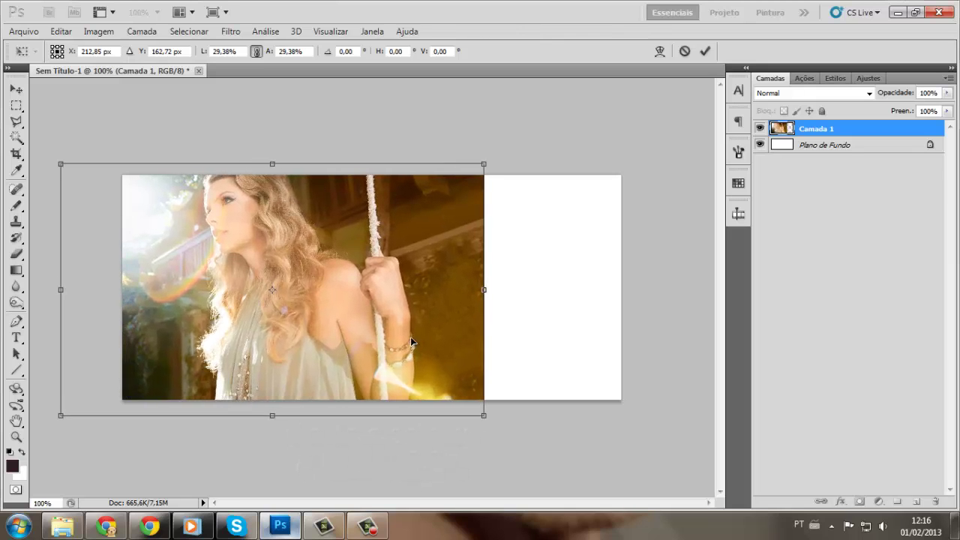
{"action": "left_click_drag", "start_coordinate": [391, 336], "coordinate": [392, 339]}
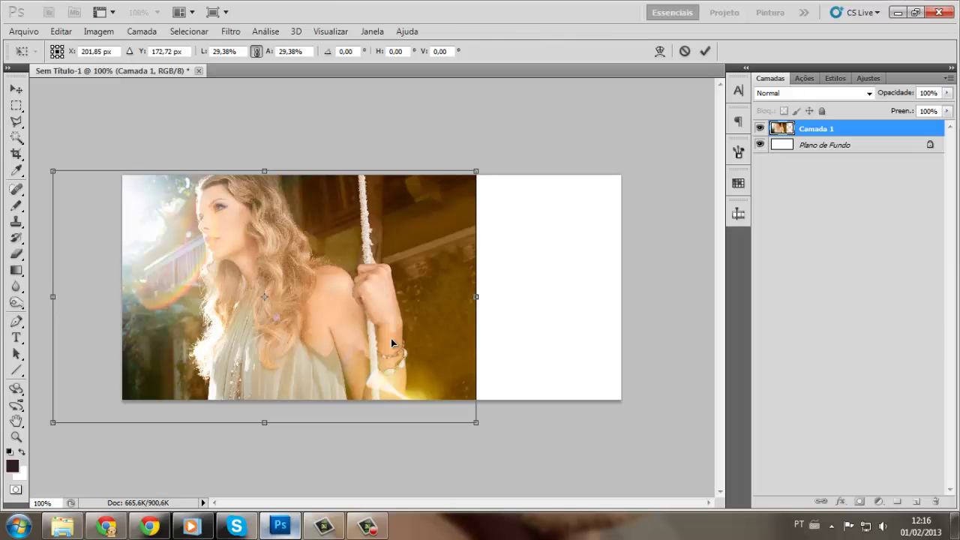
{"action": "key", "text": "Return"}
Step: Copy the garden photo from another browser tab
{"action": "left_click", "coordinate": [144, 487]}
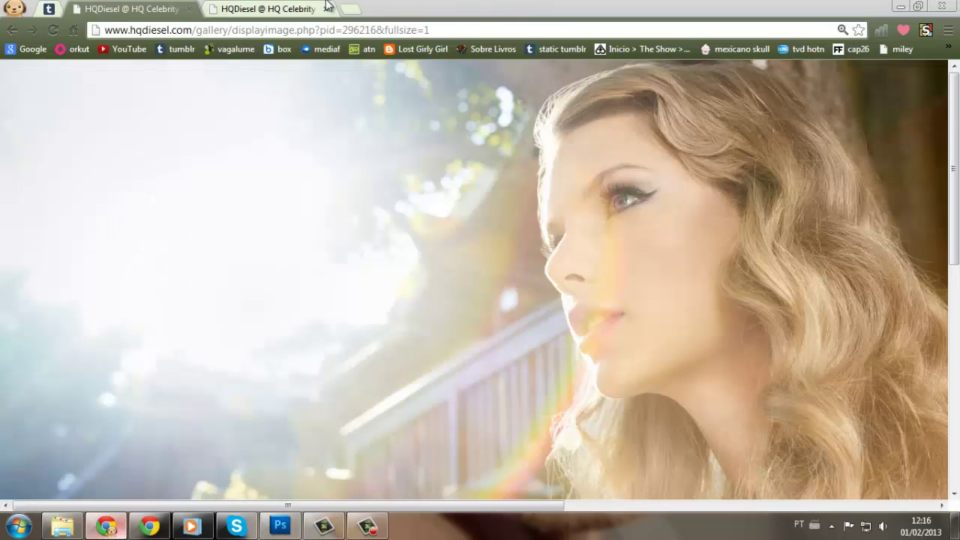
{"action": "left_click", "coordinate": [326, 6]}
{"action": "right_click", "coordinate": [377, 246]}
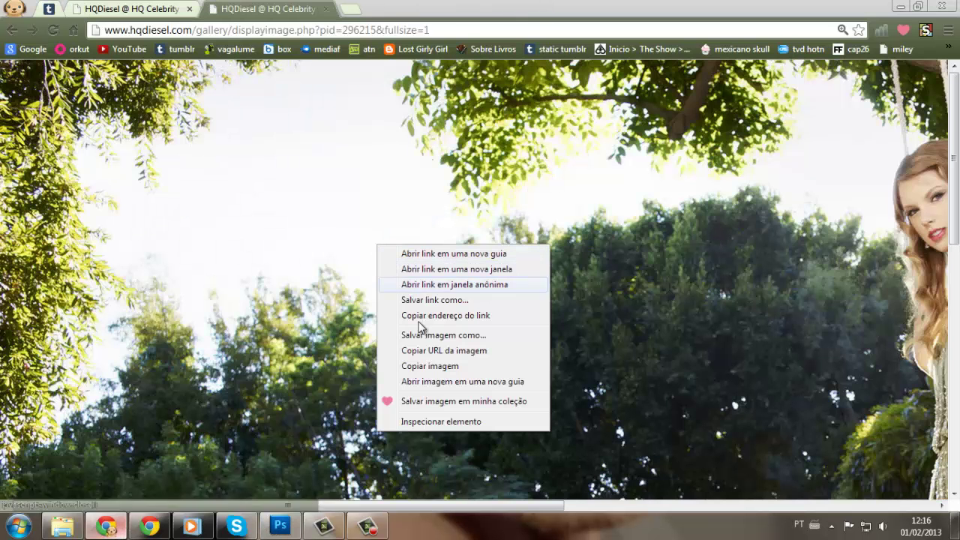
{"action": "left_click", "coordinate": [429, 366]}
Step: Paste the garden-and-pool photo as Camada 2, scaled linked to 30% at the canvas's top right
{"action": "left_click", "coordinate": [281, 525]}
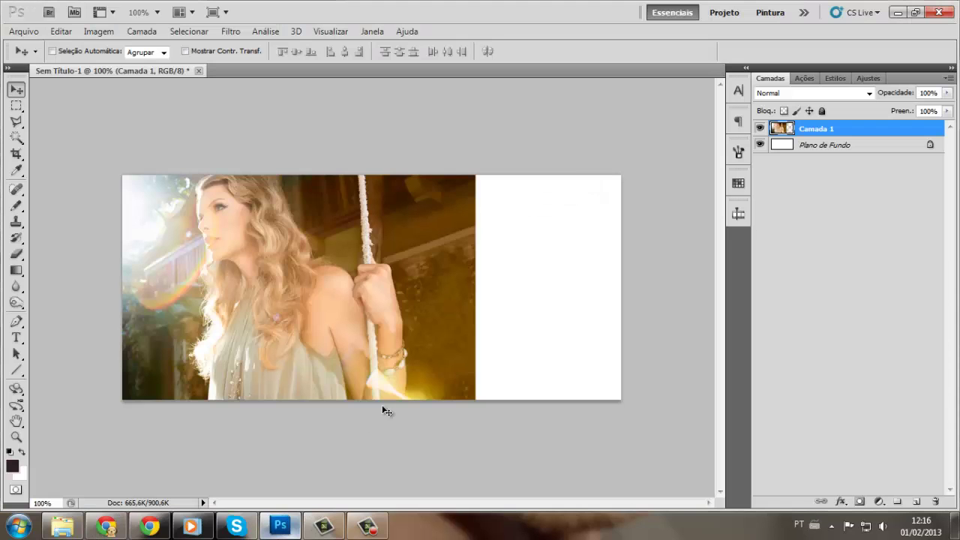
{"action": "key", "text": "ctrl+v"}
{"action": "key", "text": "ctrl+t"}
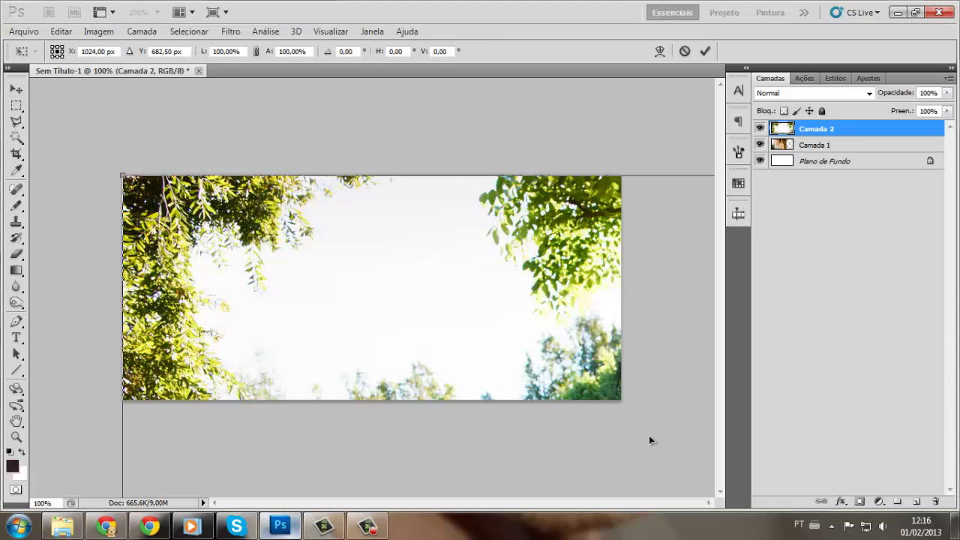
{"action": "left_click_drag", "start_coordinate": [650, 440], "coordinate": [644, 439]}
{"action": "left_click_drag", "start_coordinate": [252, 125], "coordinate": [217, 45]}
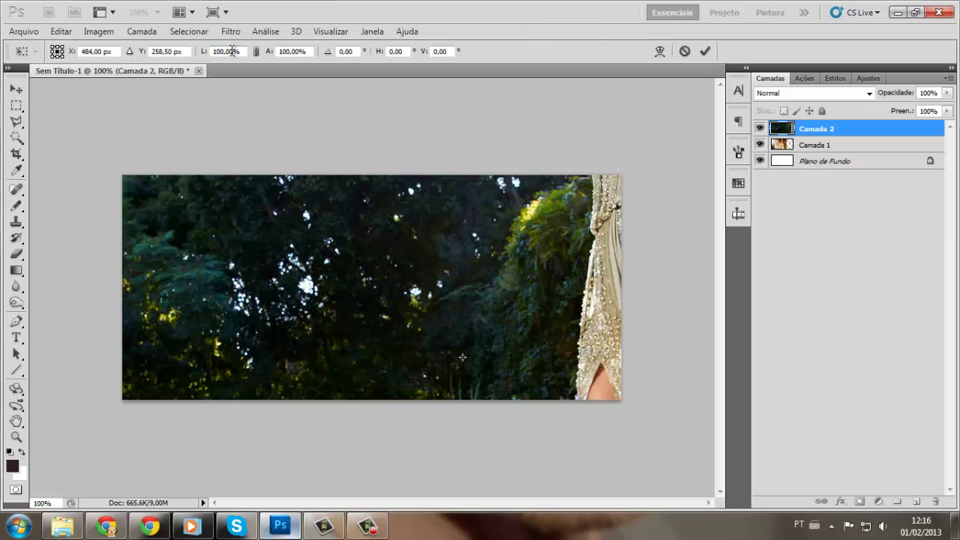
{"action": "type", "text": "30"}
{"action": "left_click", "coordinate": [256, 51]}
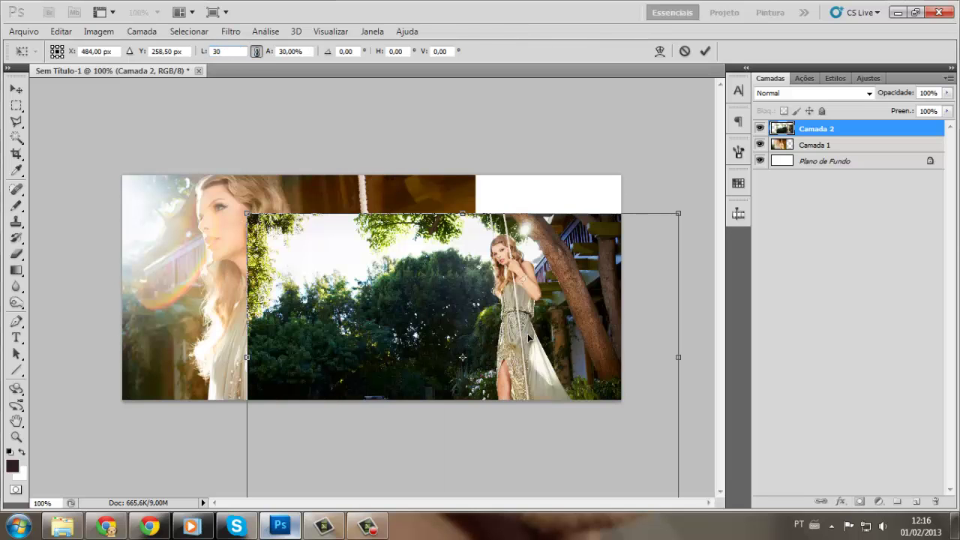
{"action": "left_click_drag", "start_coordinate": [594, 345], "coordinate": [597, 295]}
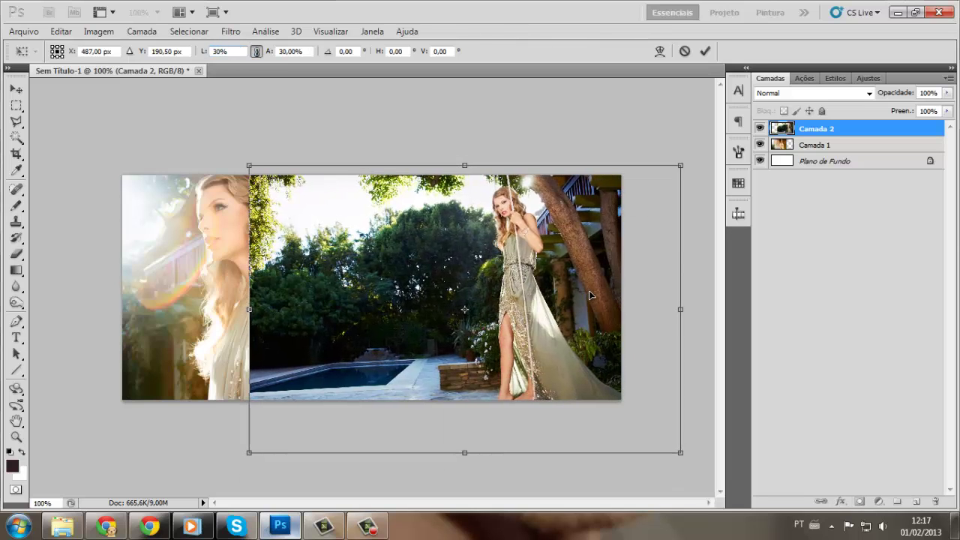
{"action": "key", "text": "shift+Right"}
{"action": "key", "text": "Right"}
{"action": "key", "text": "Right"}
{"action": "key", "text": "Right"}
{"action": "key", "text": "Return"}
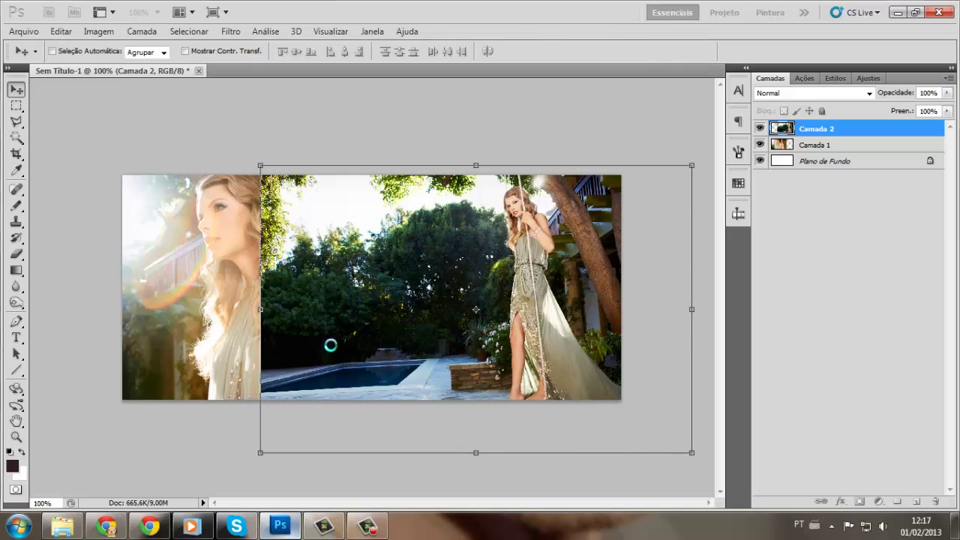
Step: Erase the garden photo's left seam with a 174 px soft eraser to reveal face and shoulder
{"action": "left_click", "coordinate": [17, 256]}
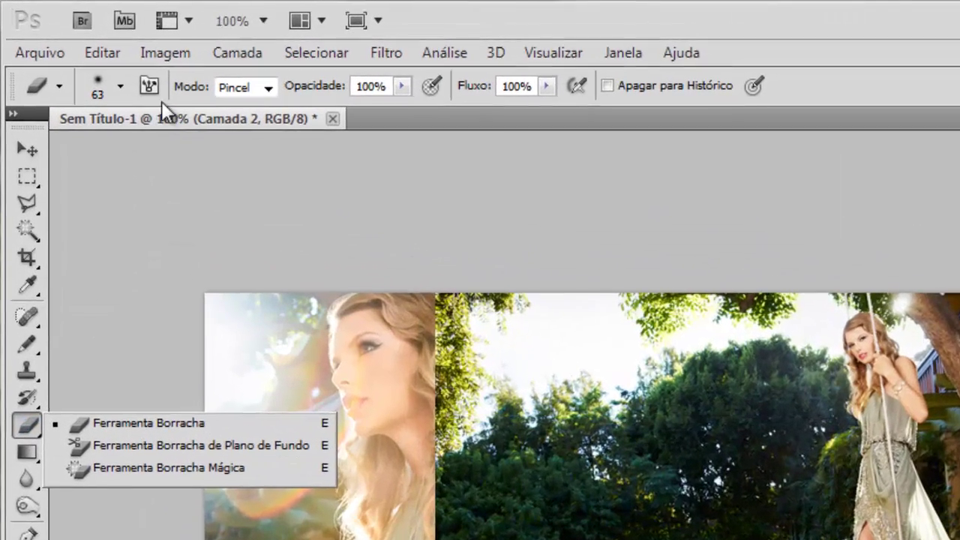
{"action": "left_click", "coordinate": [72, 51]}
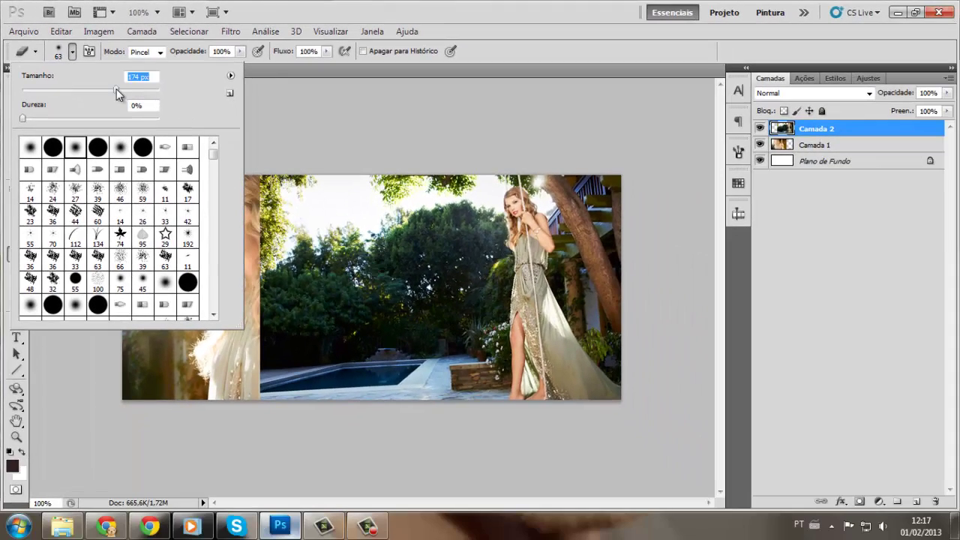
{"action": "left_click", "coordinate": [117, 89]}
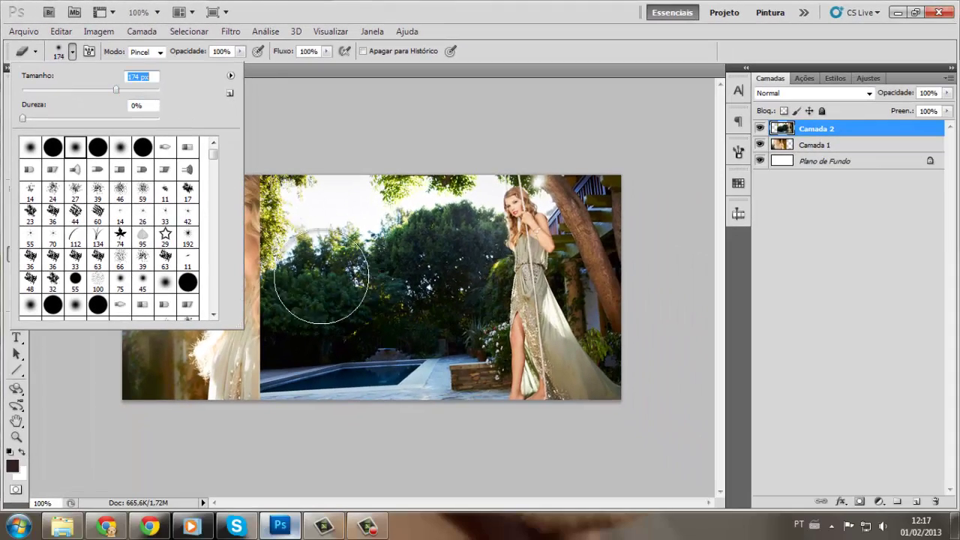
{"action": "left_click", "coordinate": [284, 179]}
{"action": "mouse_move", "coordinate": [283, 161]}
{"action": "left_mouse_down"}
{"action": "mouse_move", "coordinate": [298, 296]}
{"action": "mouse_move", "coordinate": [343, 328]}
{"action": "mouse_move", "coordinate": [309, 365]}
{"action": "mouse_move", "coordinate": [256, 384]}
{"action": "mouse_move", "coordinate": [322, 177]}
{"action": "mouse_move", "coordinate": [300, 141]}
{"action": "left_mouse_up"}
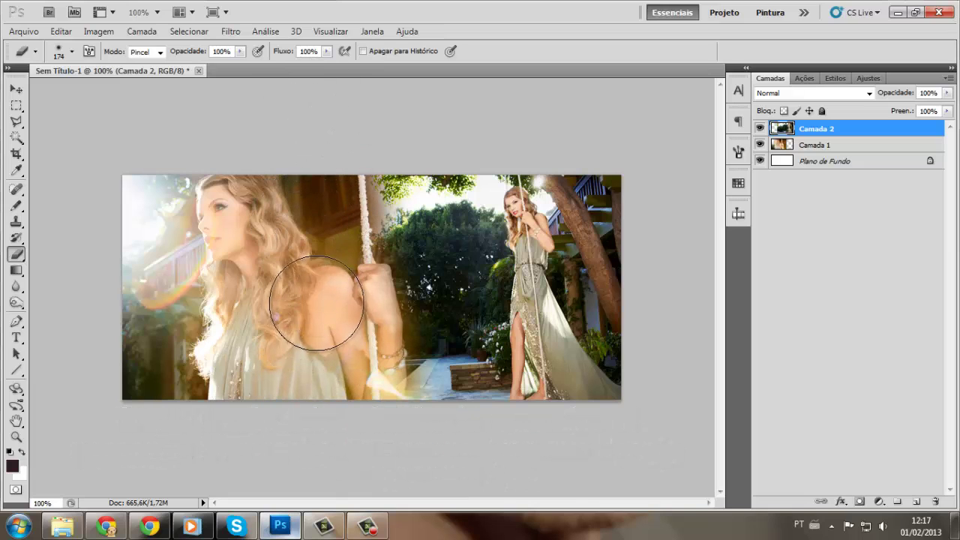
Step: Switch to a 75 px eraser and reveal the bracelets and arm
{"action": "right_click", "coordinate": [345, 296]}
{"action": "left_click", "coordinate": [379, 266]}
{"action": "left_click", "coordinate": [270, 269]}
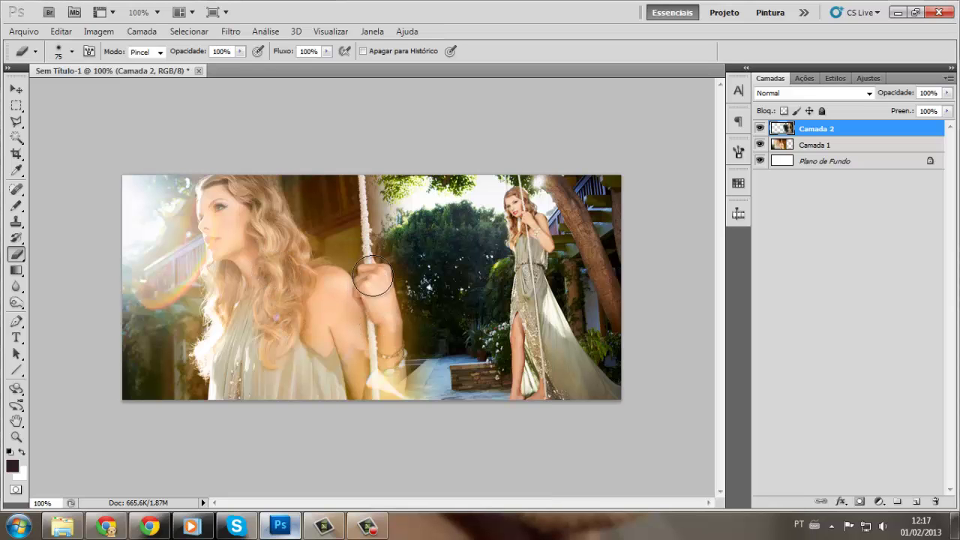
{"action": "left_click_drag", "start_coordinate": [378, 366], "coordinate": [351, 381]}
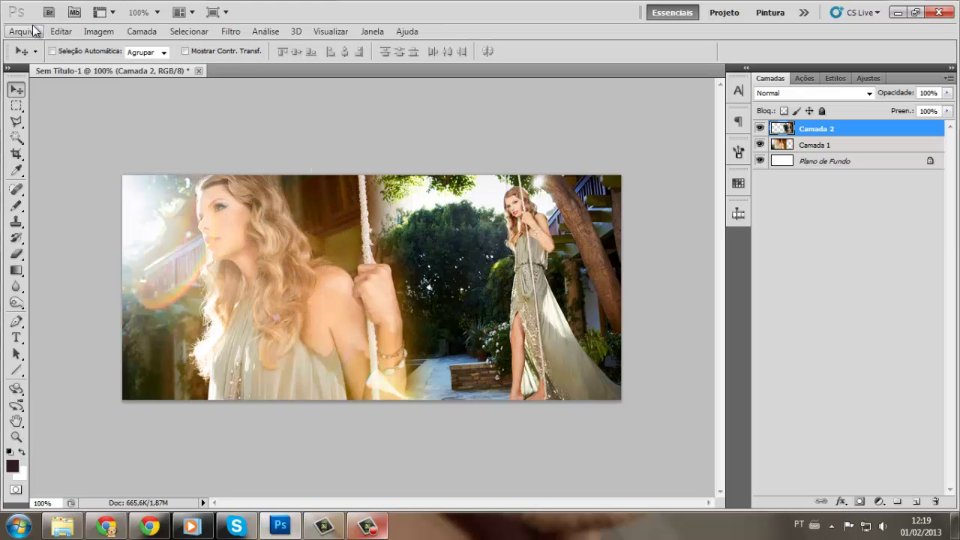
Step: Open both 912.psd and 914.psd from the Psd files folder
{"action": "left_click", "coordinate": [34, 31]}
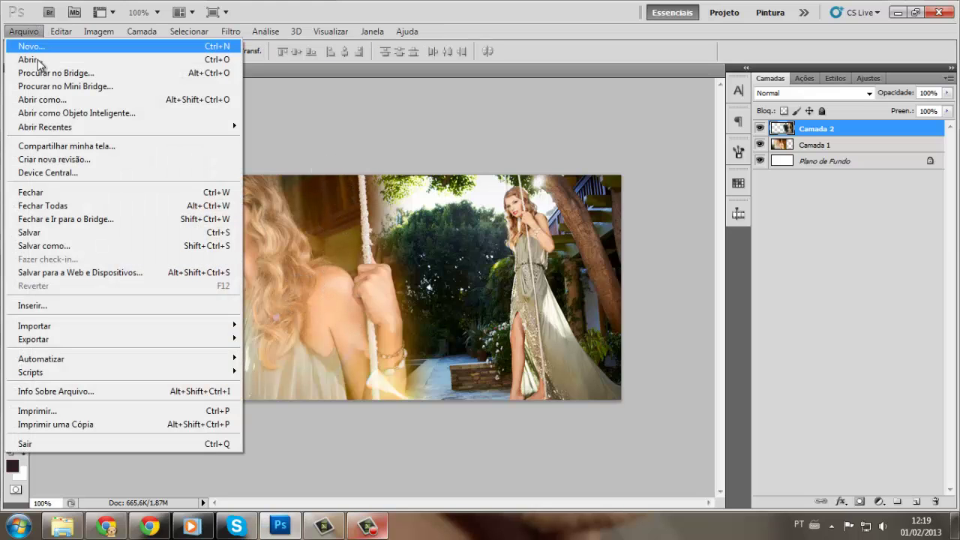
{"action": "left_click", "coordinate": [40, 66]}
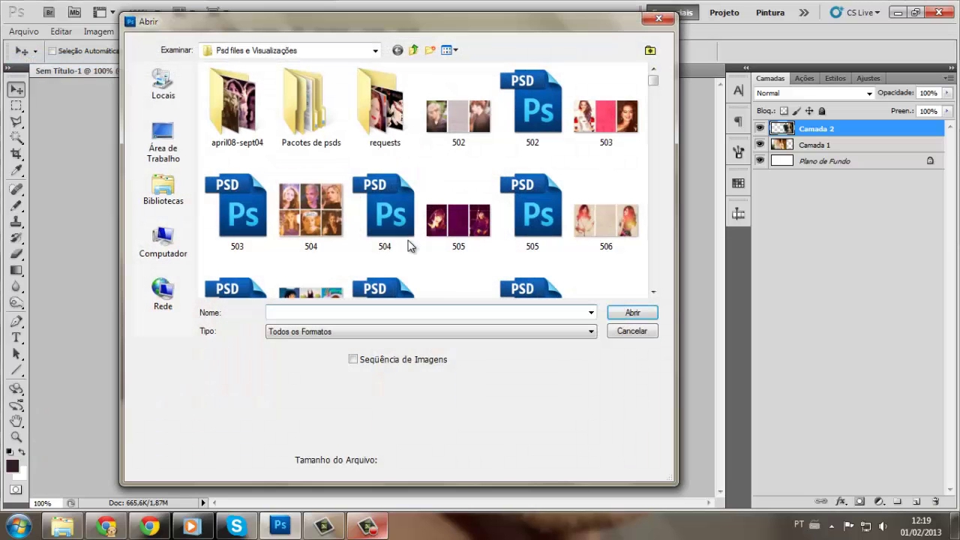
{"action": "left_click", "coordinate": [409, 244]}
{"action": "type", "text": "900"}
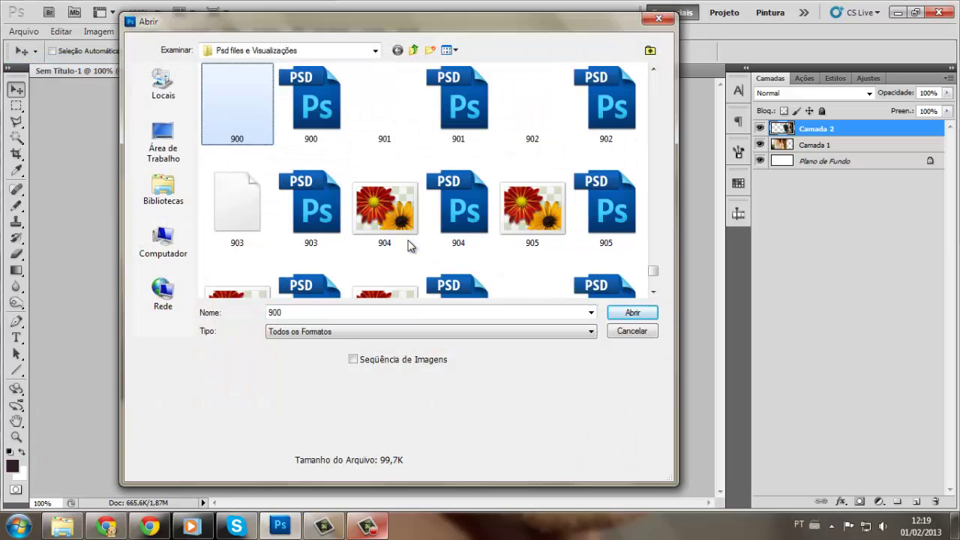
{"action": "type", "text": "21"}
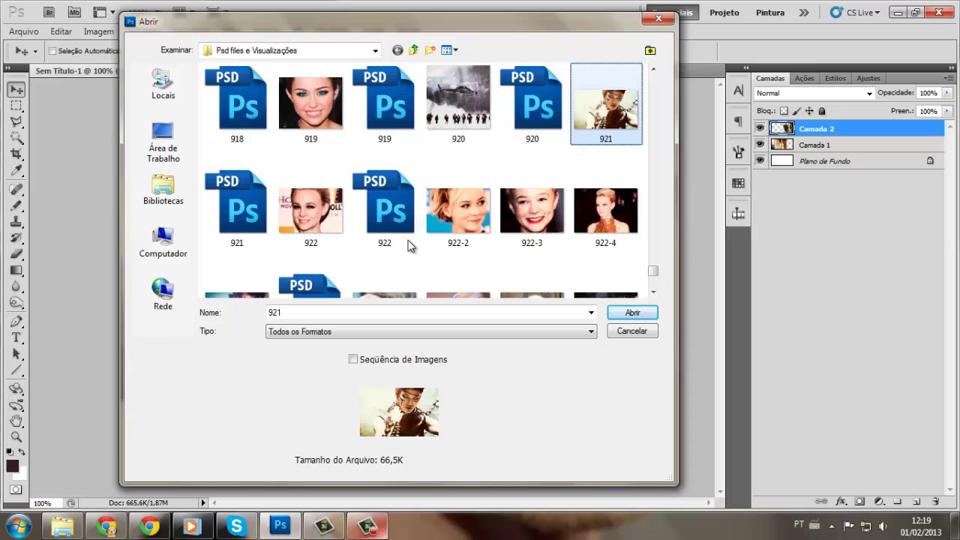
{"action": "type", "text": "912"}
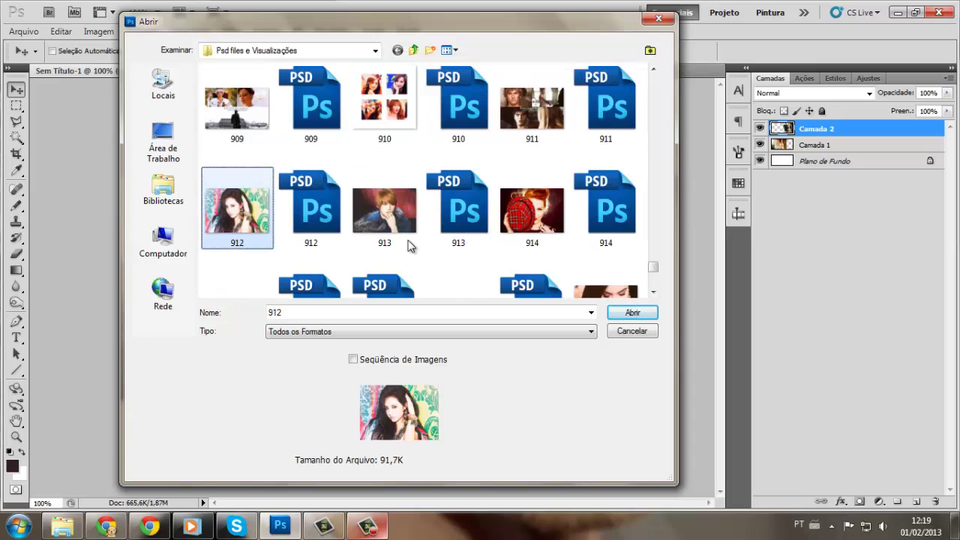
{"action": "key", "text": "Right"}
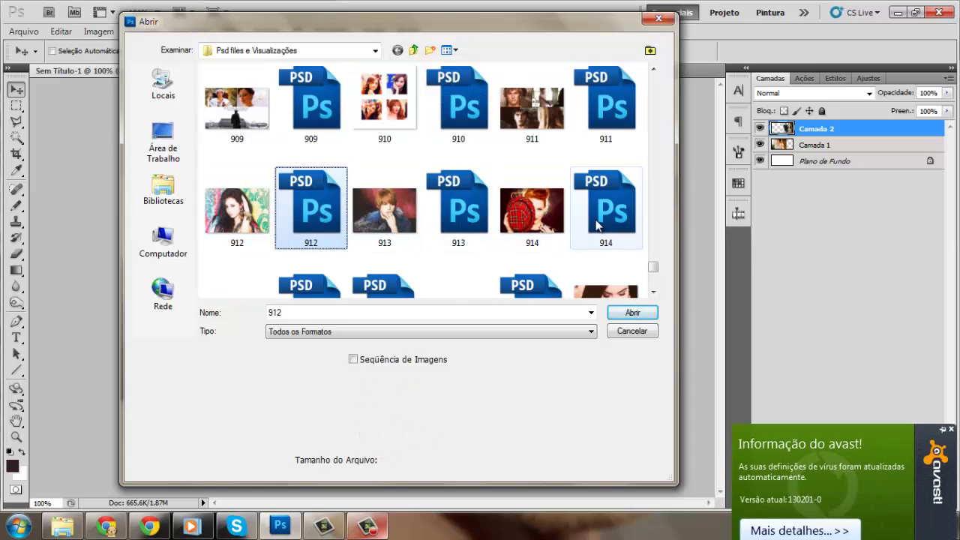
{"action": "left_click", "coordinate": [597, 225], "text": "ctrl"}
{"action": "key", "text": "Return"}
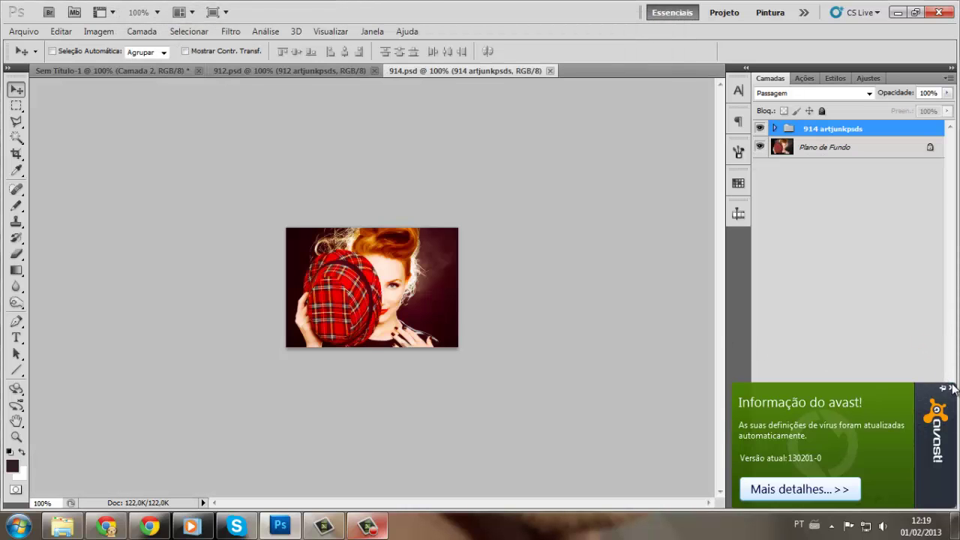
Step: Drag the 912 coloring group from its floated window into the banner
{"action": "left_click", "coordinate": [951, 388]}
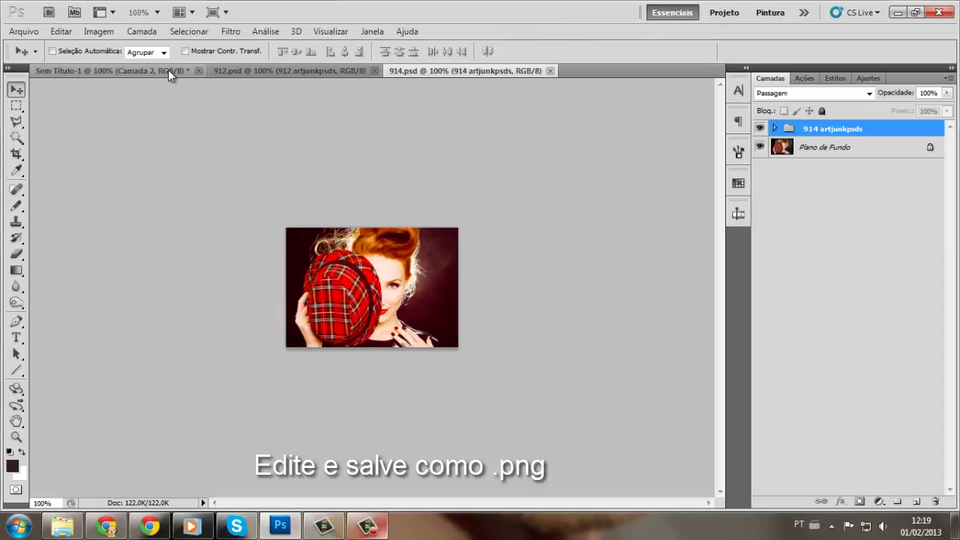
{"action": "left_click", "coordinate": [237, 73]}
{"action": "left_click_drag", "start_coordinate": [237, 74], "coordinate": [180, 128]}
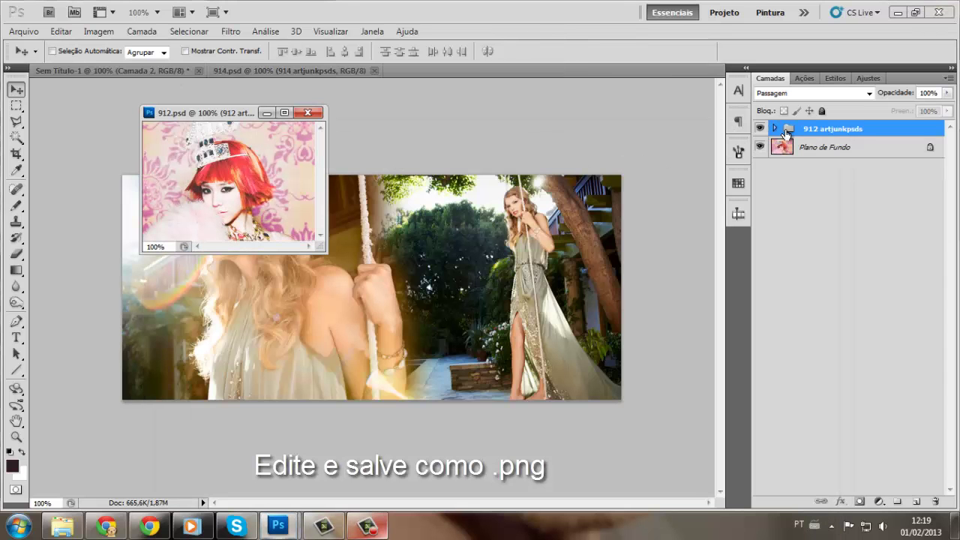
{"action": "mouse_move", "coordinate": [774, 124]}
{"action": "left_mouse_down"}
{"action": "mouse_move", "coordinate": [639, 167]}
{"action": "mouse_move", "coordinate": [630, 180]}
{"action": "left_mouse_up"}
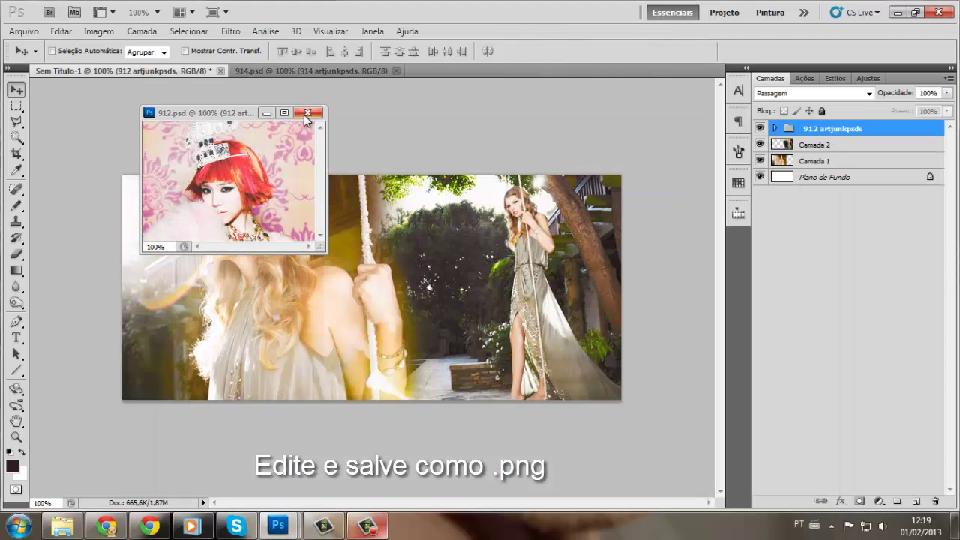
Step: Add the 914 coloring group to the banner, close 914.psd, and stack it below 912
{"action": "left_click_drag", "start_coordinate": [323, 73], "coordinate": [317, 93]}
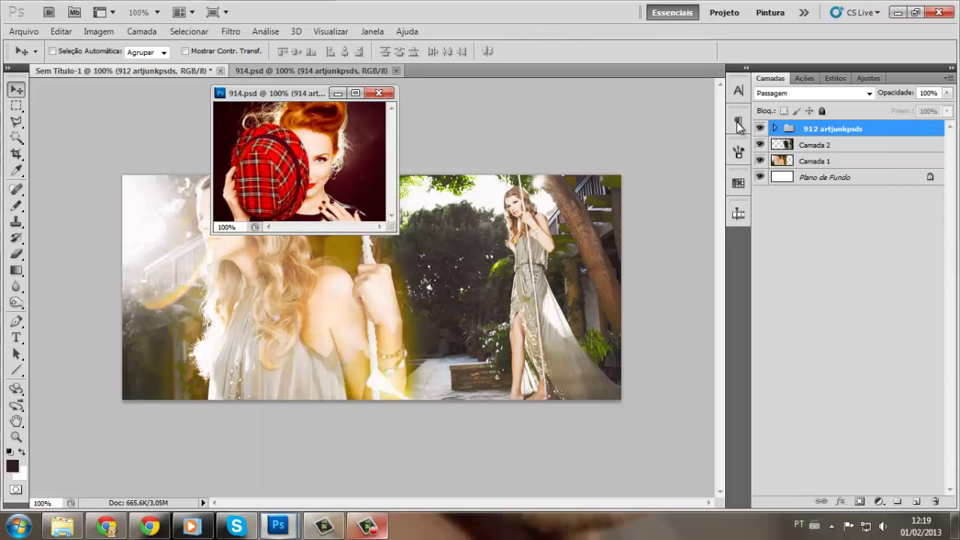
{"action": "left_click_drag", "start_coordinate": [792, 134], "coordinate": [643, 167]}
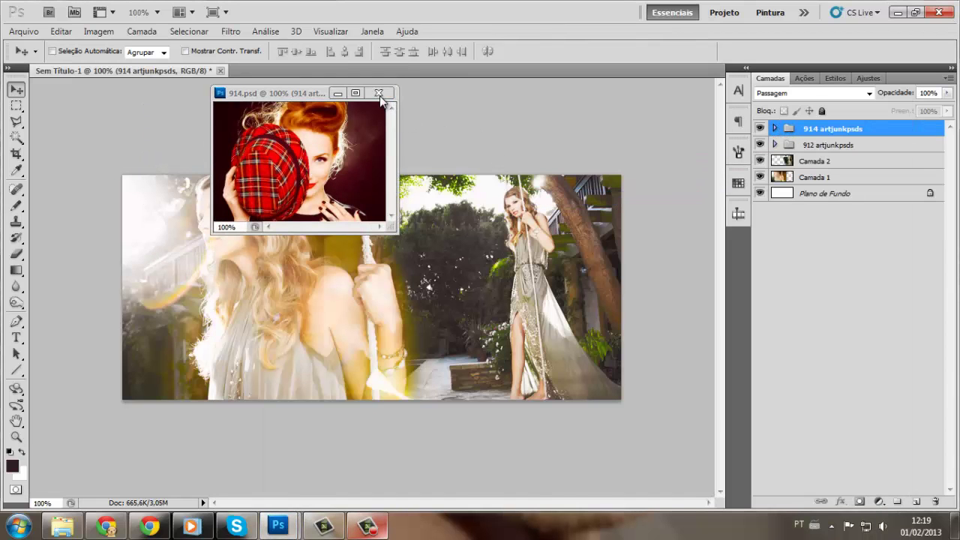
{"action": "left_click", "coordinate": [380, 94]}
{"action": "left_click_drag", "start_coordinate": [801, 139], "coordinate": [812, 157]}
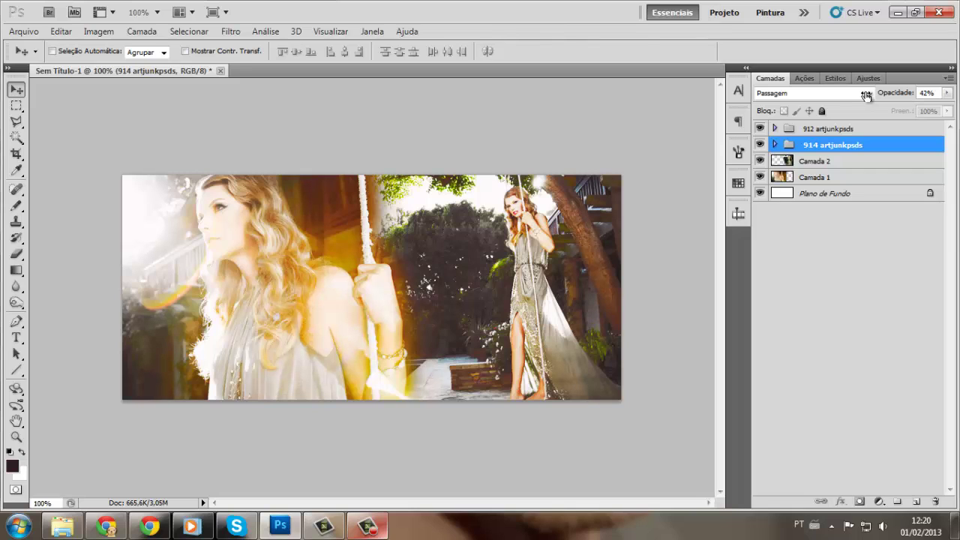
Step: Flatten the banner into a single layer with Achatar Imagem
{"action": "right_click", "coordinate": [832, 194]}
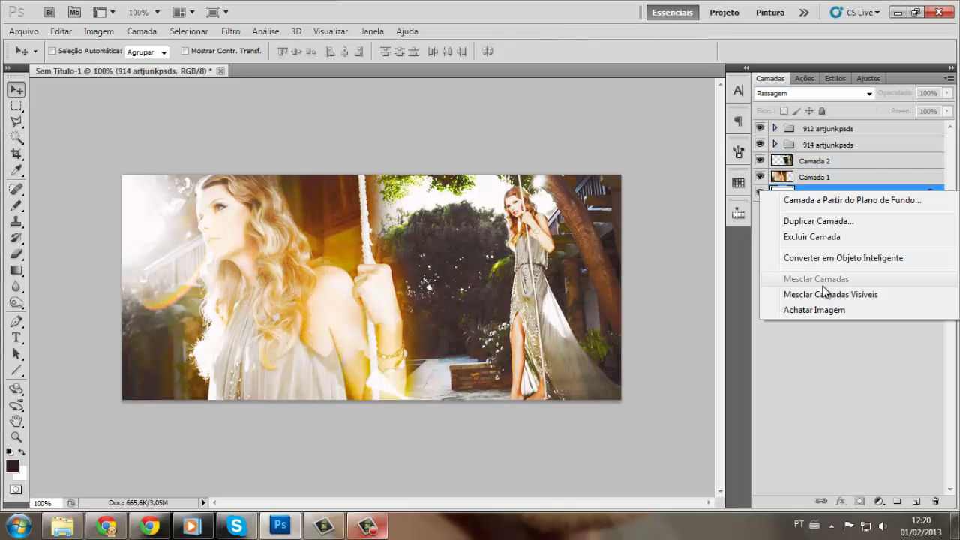
{"action": "left_click", "coordinate": [820, 308]}
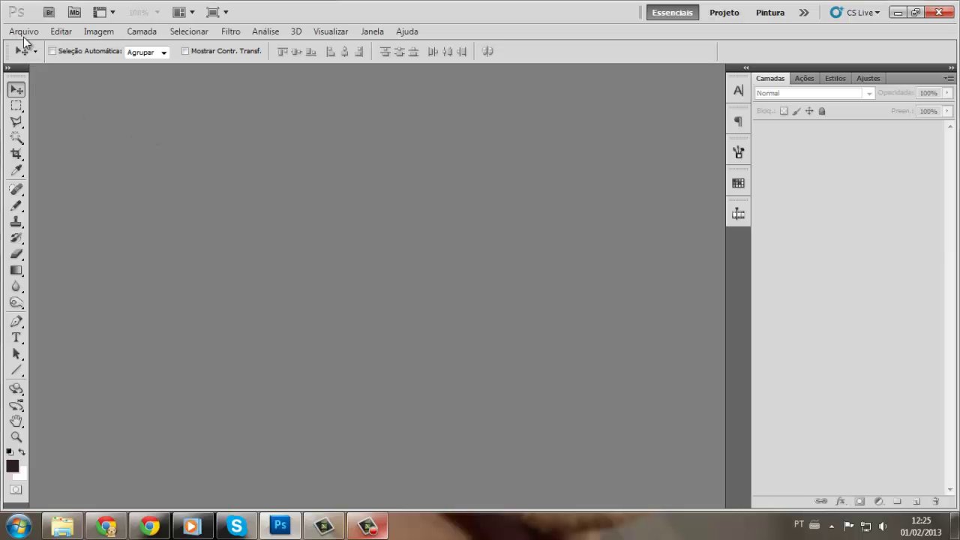
Step: Create a new Sem Título-1 document with Largura 710 px and Altura 320 px
{"action": "left_click", "coordinate": [19, 31]}
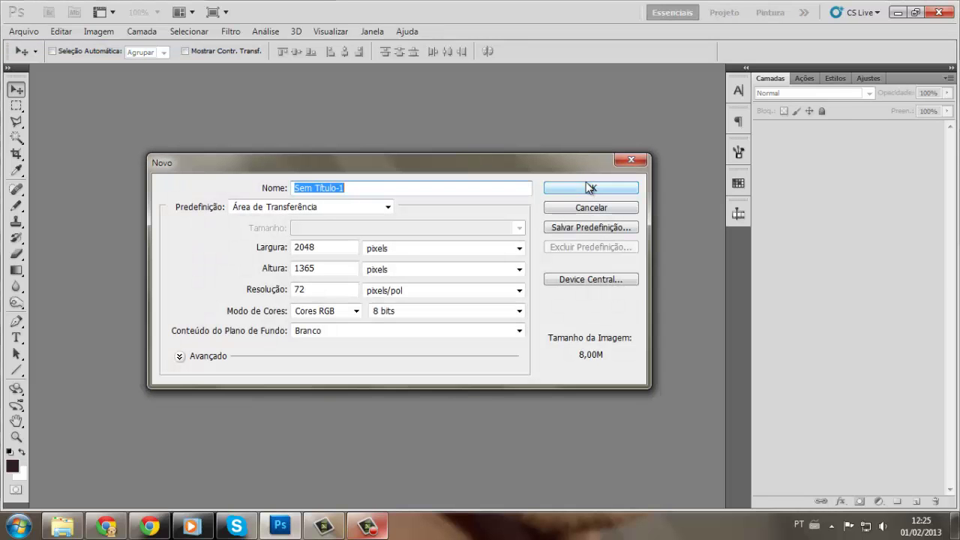
{"action": "double_click", "coordinate": [336, 246]}
{"action": "type", "text": "7"}
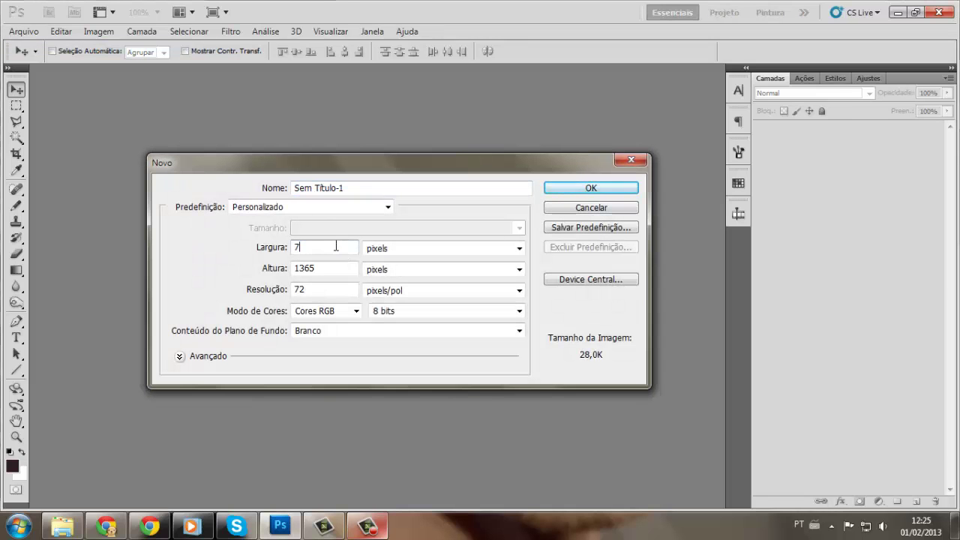
{"action": "type", "text": "10"}
{"action": "key", "text": "Tab"}
{"action": "key", "text": "Return"}
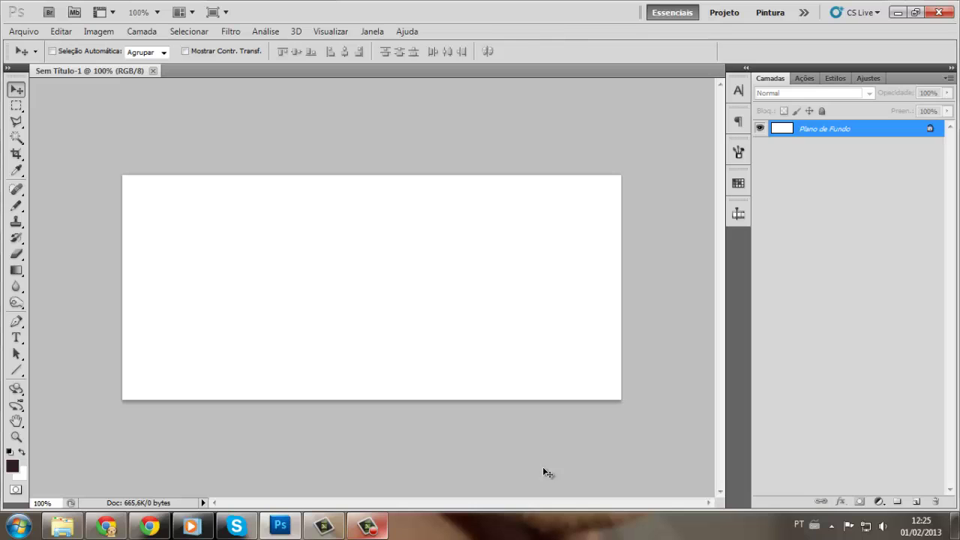
Step: Copy the blonde woman's photo from the Chrome page
{"action": "left_click", "coordinate": [149, 529]}
{"action": "right_click", "coordinate": [347, 288]}
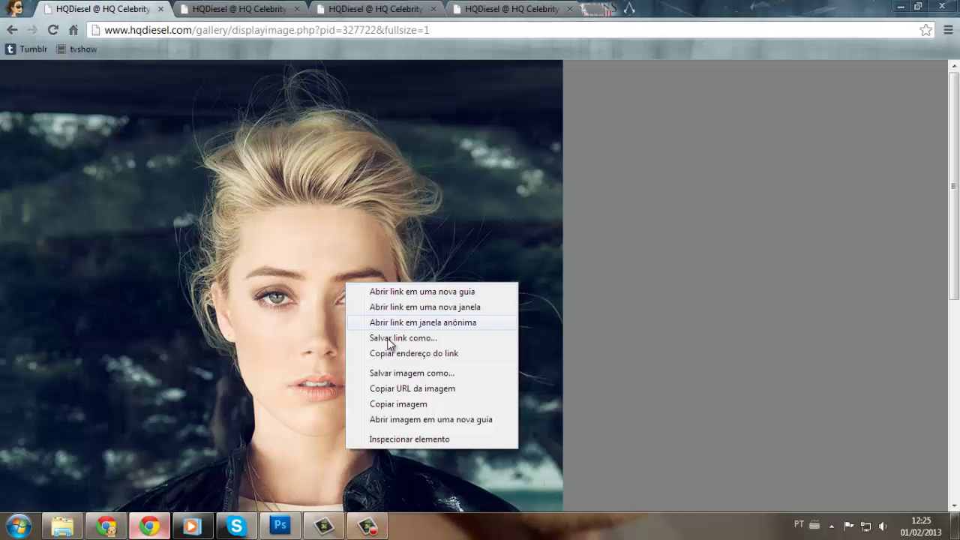
{"action": "left_click", "coordinate": [424, 405]}
{"action": "left_click", "coordinate": [279, 527]}
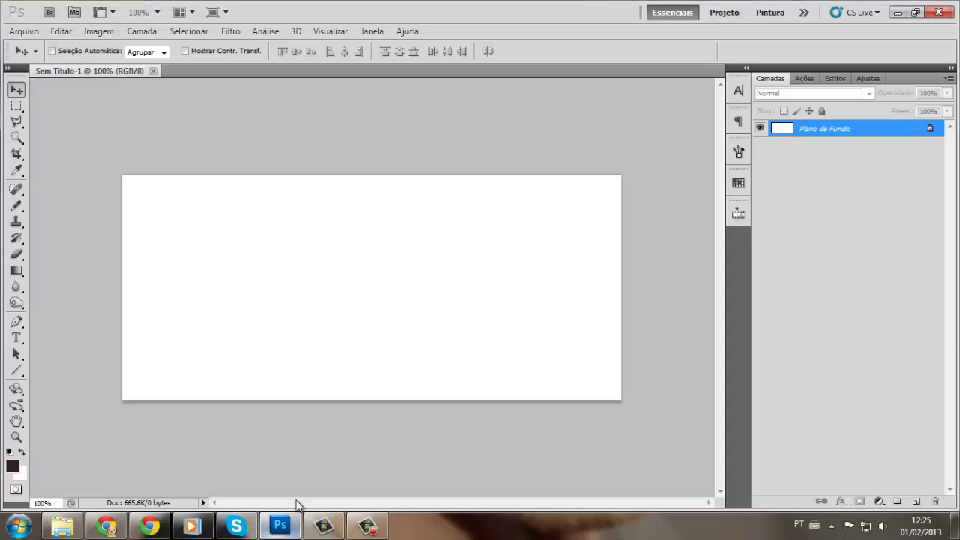
Step: Paste the photo as Camada 1, scaled linked to about a third and centred on the banner
{"action": "key", "text": "ctrl+v"}
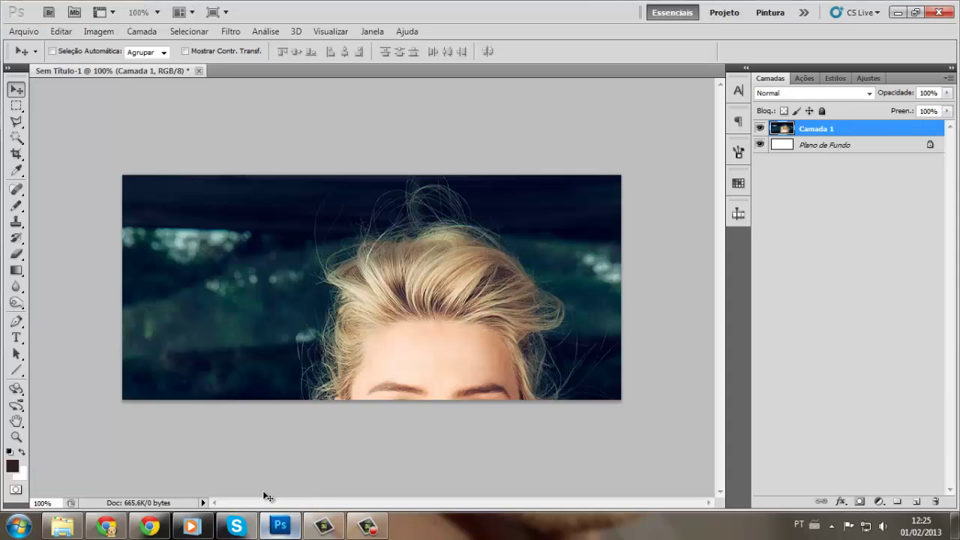
{"action": "key", "text": "ctrl+t"}
{"action": "left_click_drag", "start_coordinate": [519, 377], "coordinate": [502, 191]}
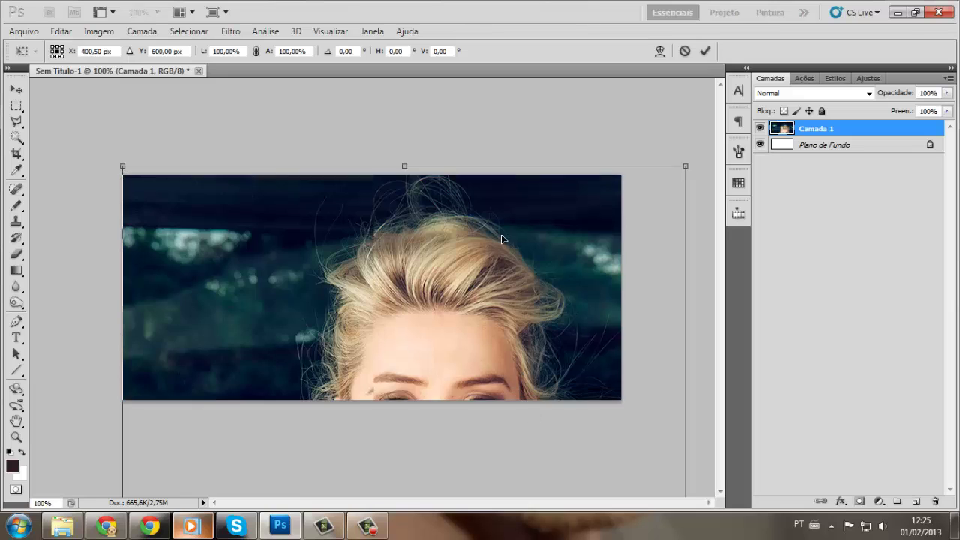
{"action": "type", "text": "25"}
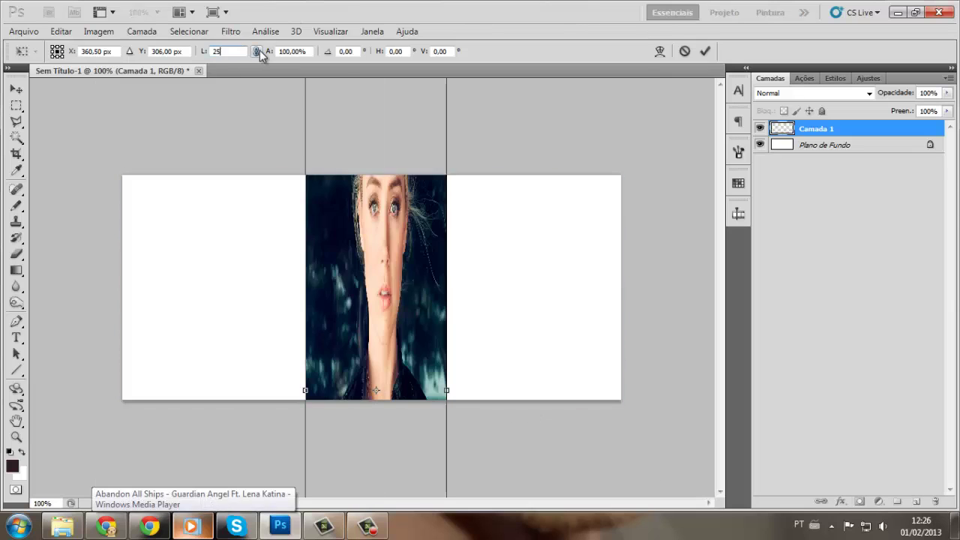
{"action": "left_click", "coordinate": [256, 51]}
{"action": "left_click_drag", "start_coordinate": [455, 274], "coordinate": [530, 203]}
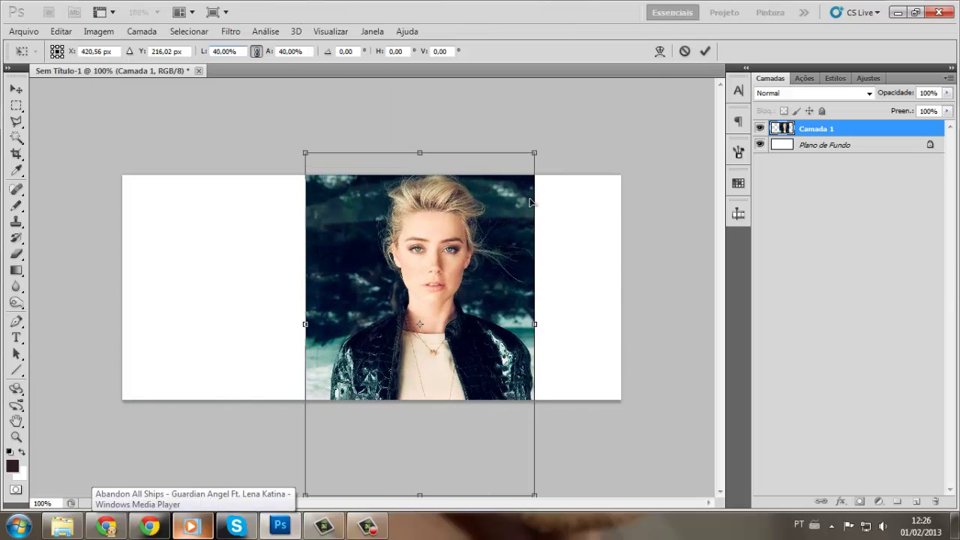
{"action": "left_click_drag", "start_coordinate": [475, 239], "coordinate": [431, 250]}
{"action": "left_click_drag", "start_coordinate": [489, 166], "coordinate": [437, 242]}
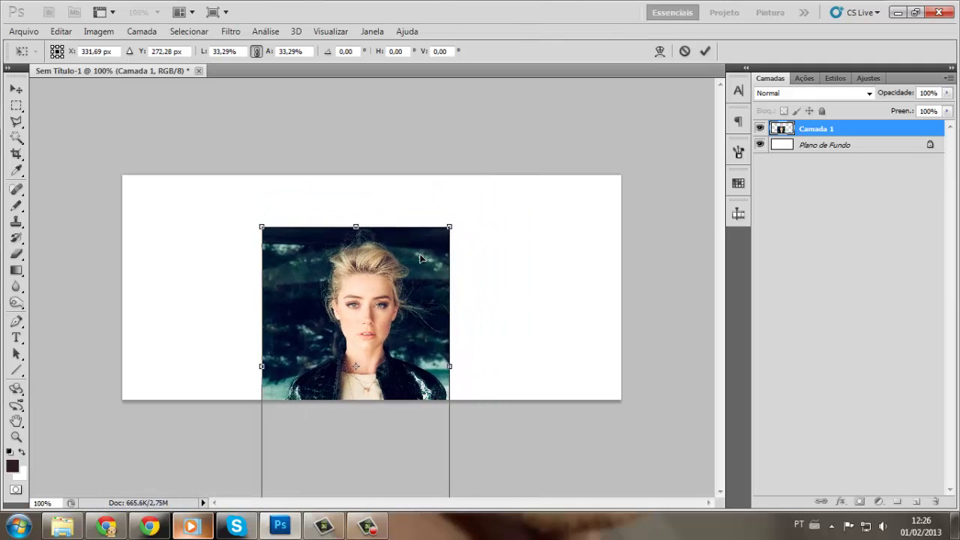
{"action": "left_click_drag", "start_coordinate": [397, 287], "coordinate": [415, 238]}
{"action": "key", "text": "Return"}
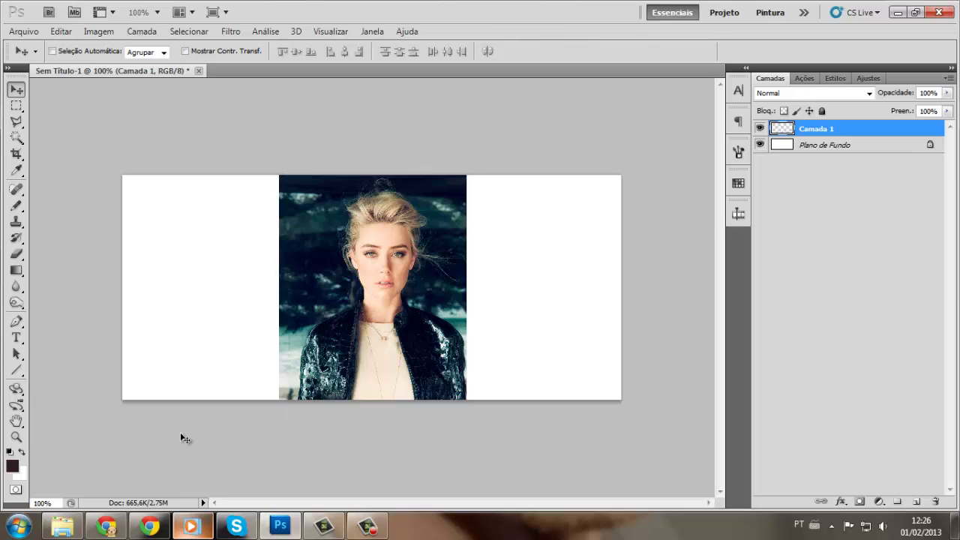
Step: Copy the second blonde woman's jacket portrait from another browser tab
{"action": "left_click", "coordinate": [111, 531]}
{"action": "left_click", "coordinate": [167, 450]}
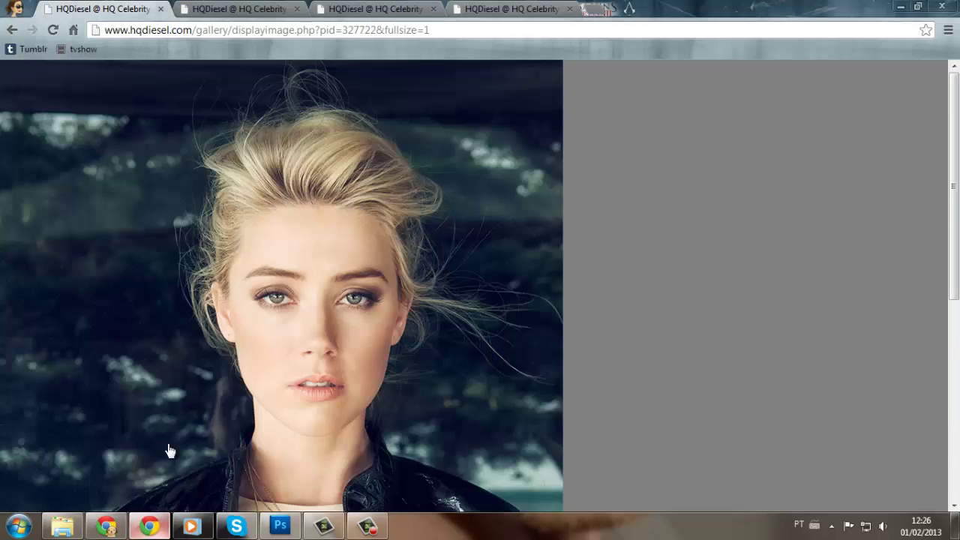
{"action": "left_click", "coordinate": [235, 6]}
{"action": "right_click", "coordinate": [293, 240]}
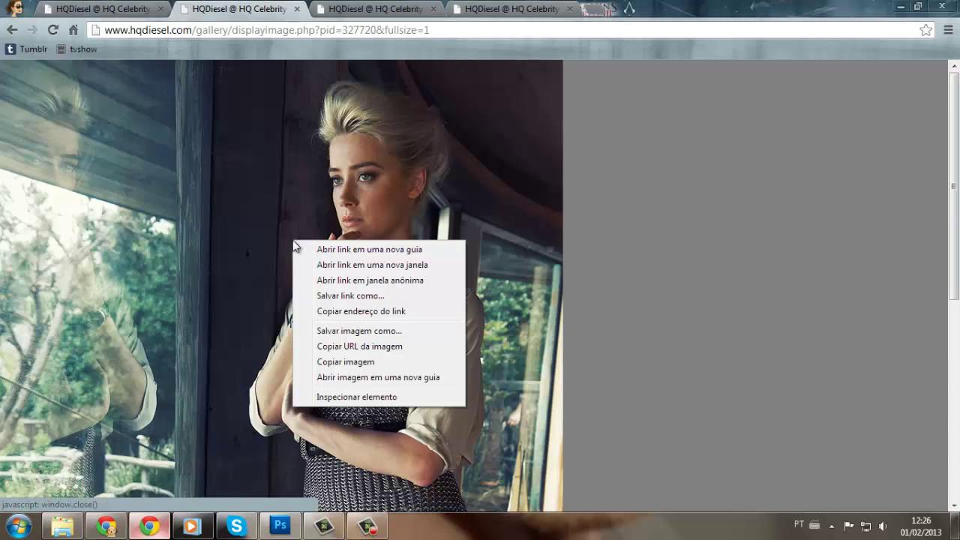
{"action": "left_click", "coordinate": [346, 359]}
{"action": "left_click", "coordinate": [285, 522]}
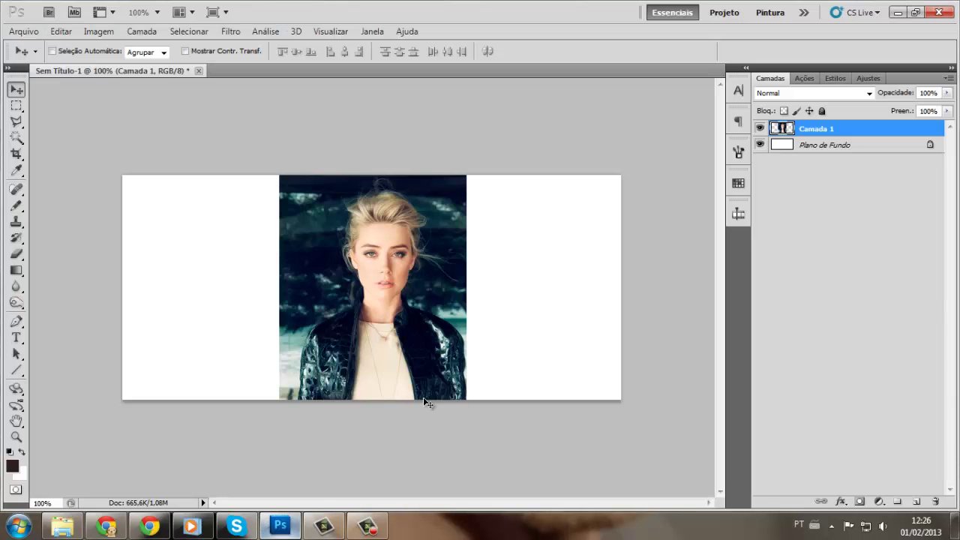
Step: Paste the jacket portrait at about 44% on the banner's left, beneath Camada 1
{"action": "key", "text": "ctrl+v"}
{"action": "key", "text": "ctrl+t"}
{"action": "mouse_move", "coordinate": [493, 168]}
{"action": "left_mouse_down"}
{"action": "mouse_move", "coordinate": [387, 160]}
{"action": "mouse_move", "coordinate": [379, 225]}
{"action": "left_mouse_up"}
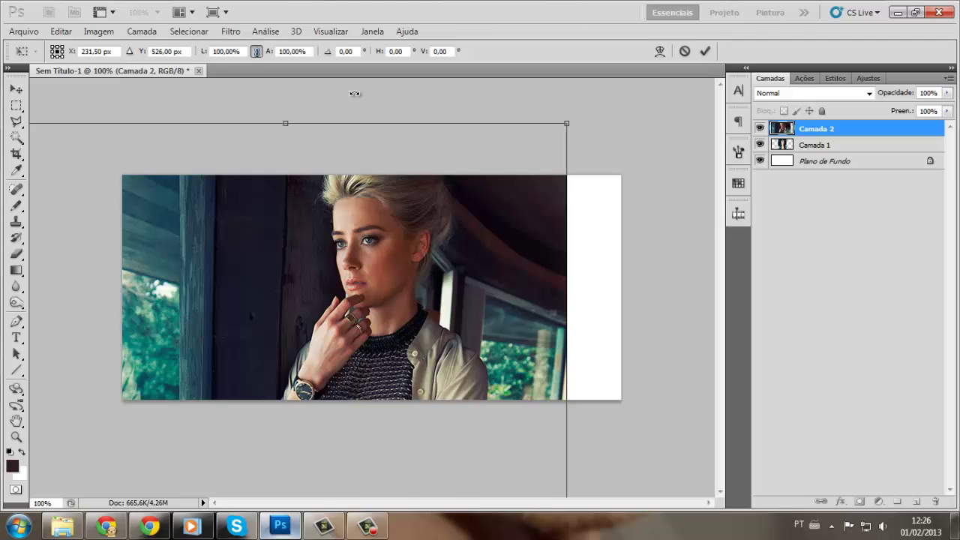
{"action": "mouse_move", "coordinate": [564, 121]}
{"action": "left_mouse_down"}
{"action": "mouse_move", "coordinate": [222, 488]}
{"action": "mouse_move", "coordinate": [287, 139]}
{"action": "left_mouse_up"}
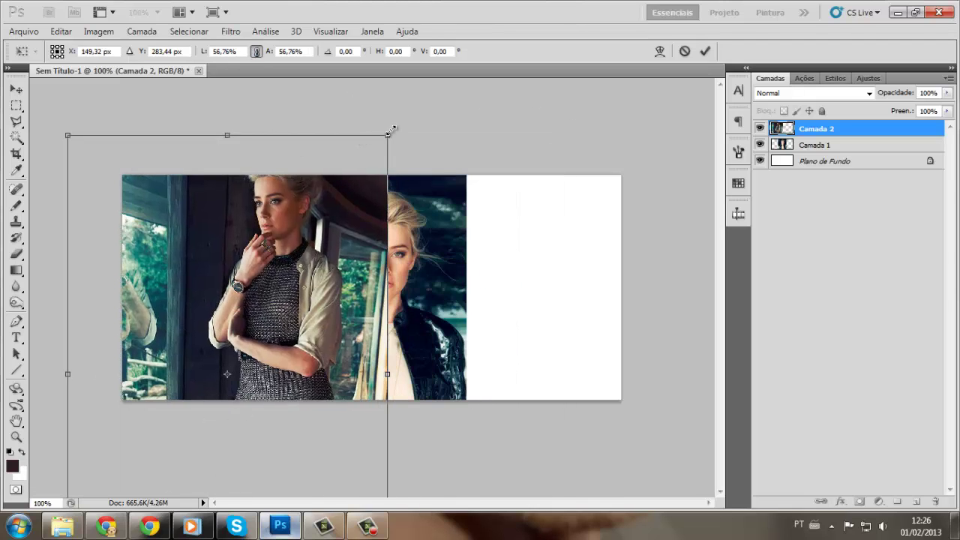
{"action": "left_click_drag", "start_coordinate": [339, 200], "coordinate": [311, 237]}
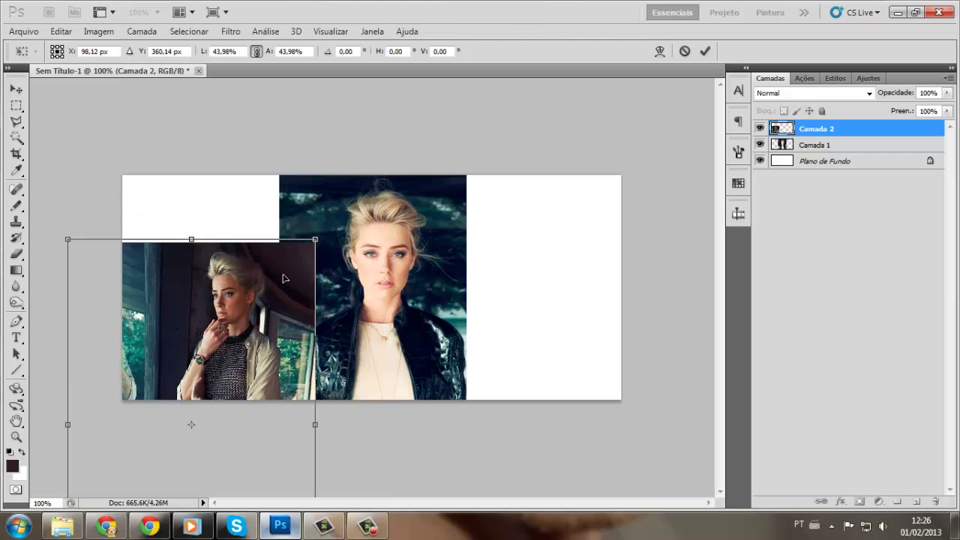
{"action": "mouse_move", "coordinate": [293, 335]}
{"action": "left_mouse_down"}
{"action": "mouse_move", "coordinate": [285, 265]}
{"action": "mouse_move", "coordinate": [308, 264]}
{"action": "left_mouse_up"}
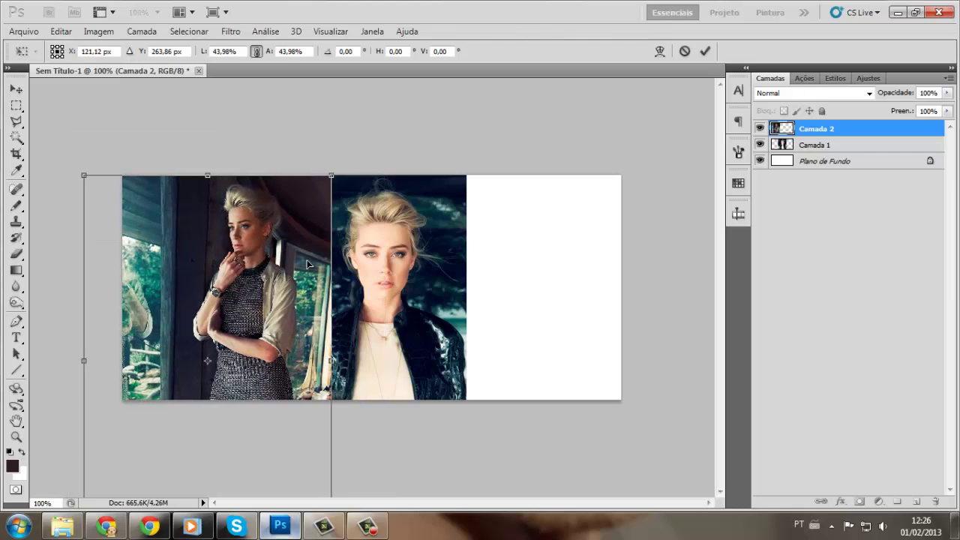
{"action": "key", "text": "Return"}
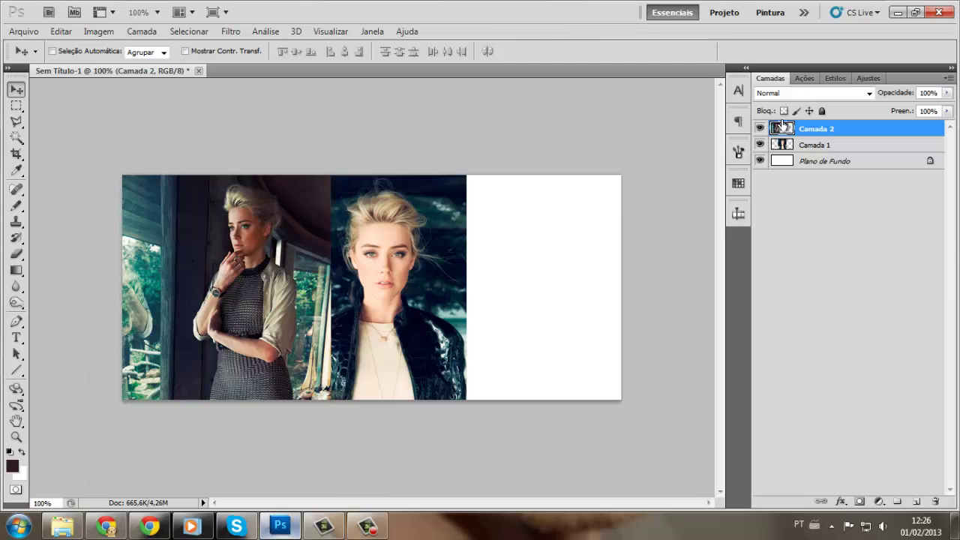
{"action": "left_click_drag", "start_coordinate": [783, 129], "coordinate": [784, 152]}
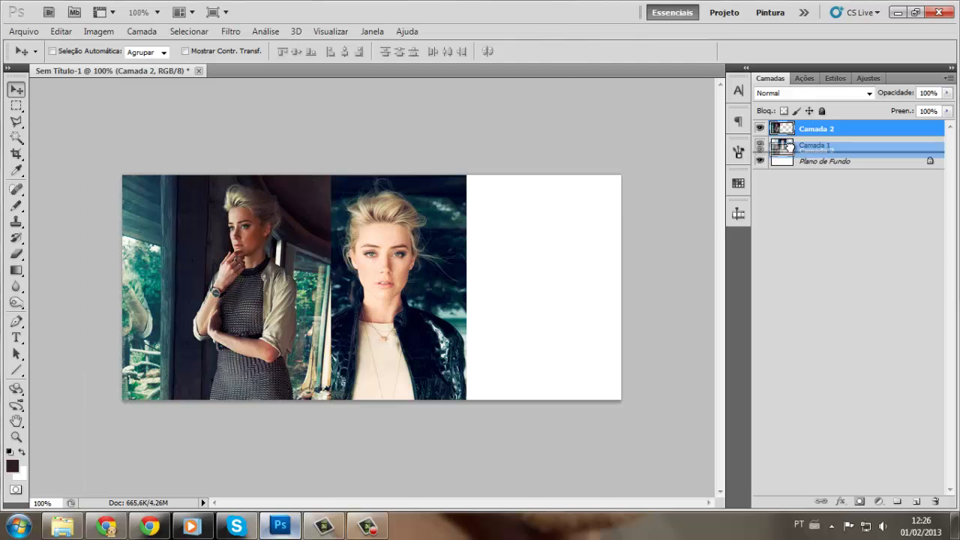
Step: Copy the wooden-interior photo of the woman from its Chrome tab
{"action": "left_click", "coordinate": [161, 531]}
{"action": "left_click", "coordinate": [375, 8]}
{"action": "right_click", "coordinate": [332, 242]}
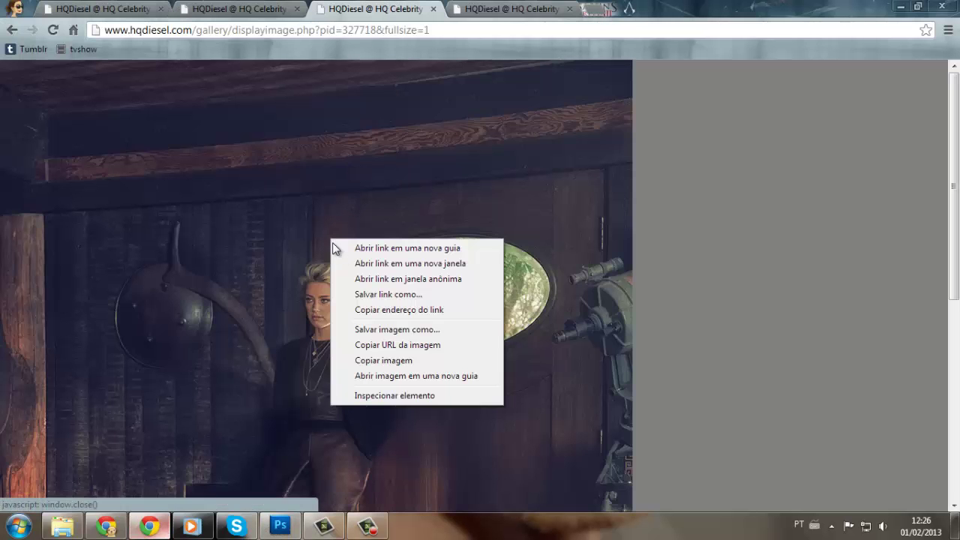
{"action": "left_click", "coordinate": [378, 360]}
Step: Paste it into the banner as a new layer, scaled to 40% proportionally, at the right end
{"action": "left_click", "coordinate": [279, 527]}
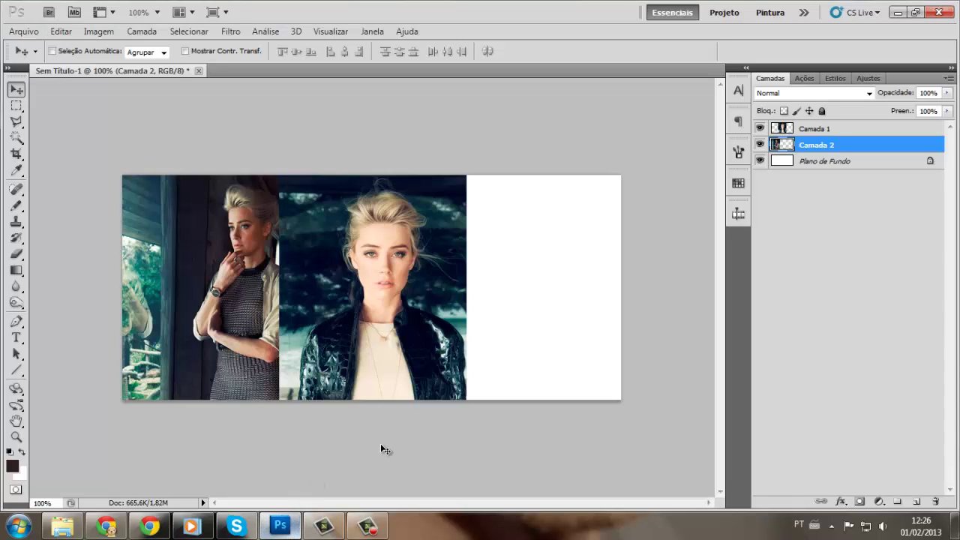
{"action": "key", "text": "ctrl+v"}
{"action": "key", "text": "ctrl+t"}
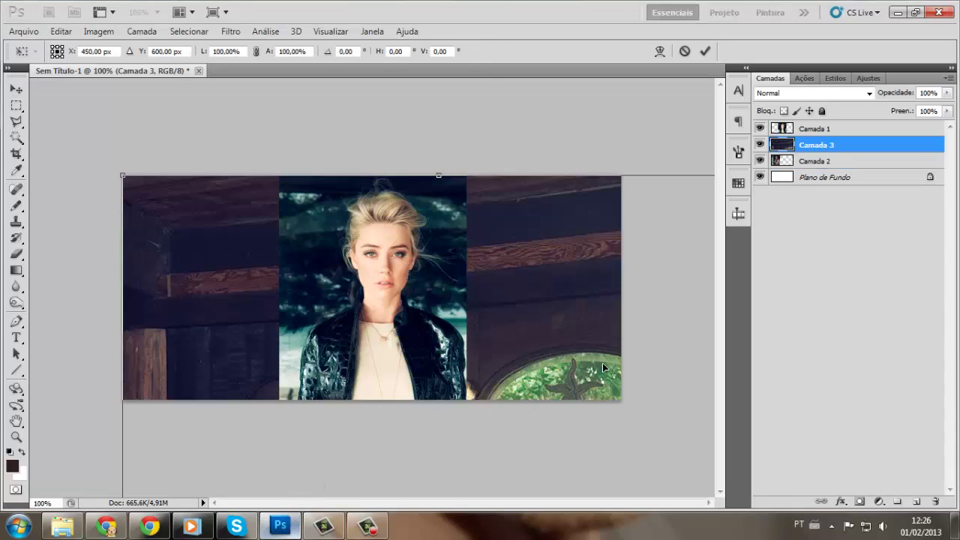
{"action": "mouse_move", "coordinate": [403, 346]}
{"action": "left_mouse_down"}
{"action": "mouse_move", "coordinate": [355, 346]}
{"action": "mouse_move", "coordinate": [443, 108]}
{"action": "left_mouse_up"}
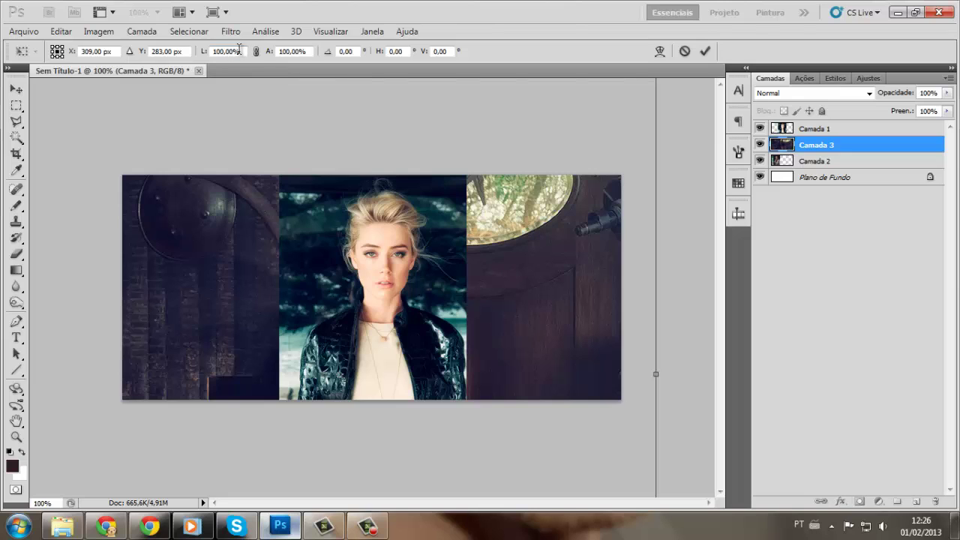
{"action": "double_click", "coordinate": [238, 49]}
{"action": "type", "text": "40"}
{"action": "left_click", "coordinate": [256, 50]}
{"action": "mouse_move", "coordinate": [363, 335]}
{"action": "left_mouse_down"}
{"action": "mouse_move", "coordinate": [615, 264]}
{"action": "mouse_move", "coordinate": [589, 290]}
{"action": "left_mouse_up"}
{"action": "key", "text": "Return"}
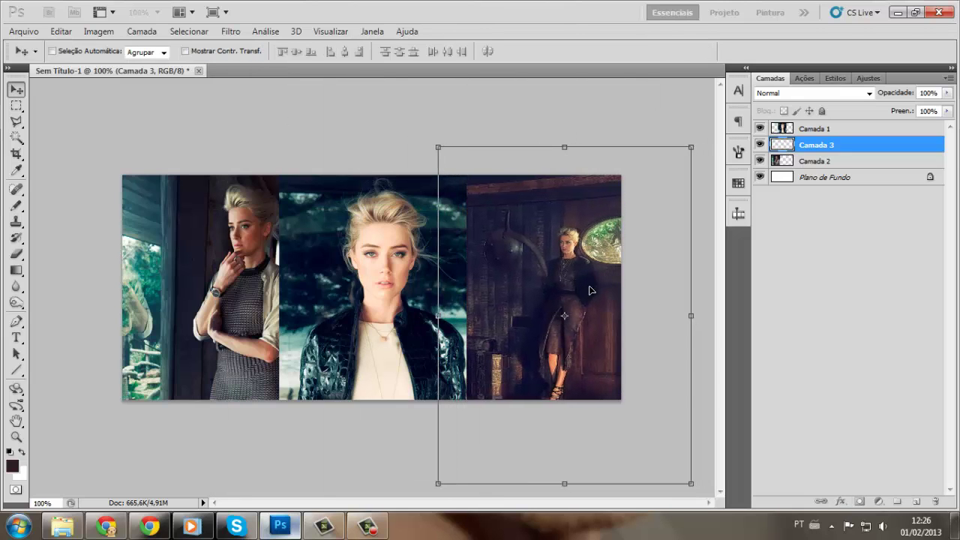
Step: Copy the bookshelf photo from its tab in the Chrome gallery window
{"action": "left_click", "coordinate": [122, 523]}
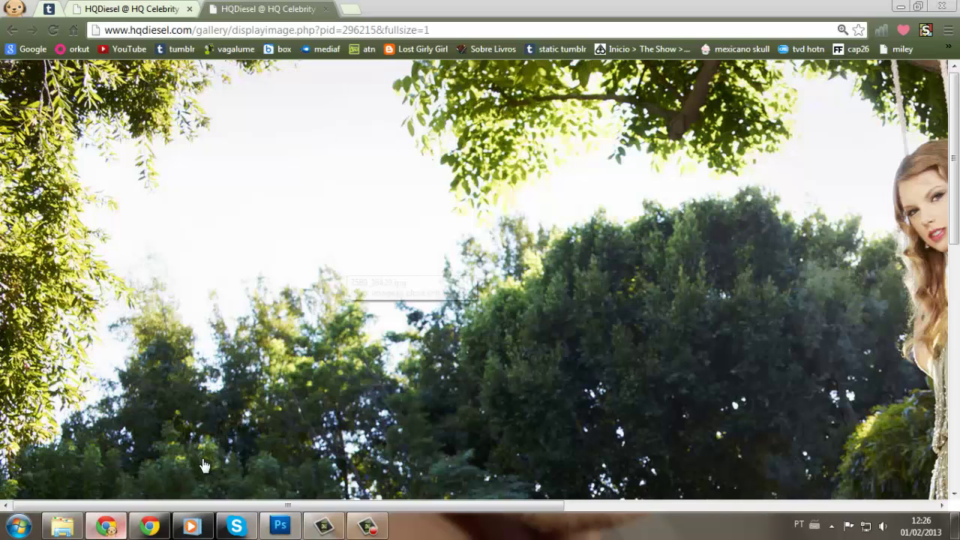
{"action": "left_click", "coordinate": [167, 530]}
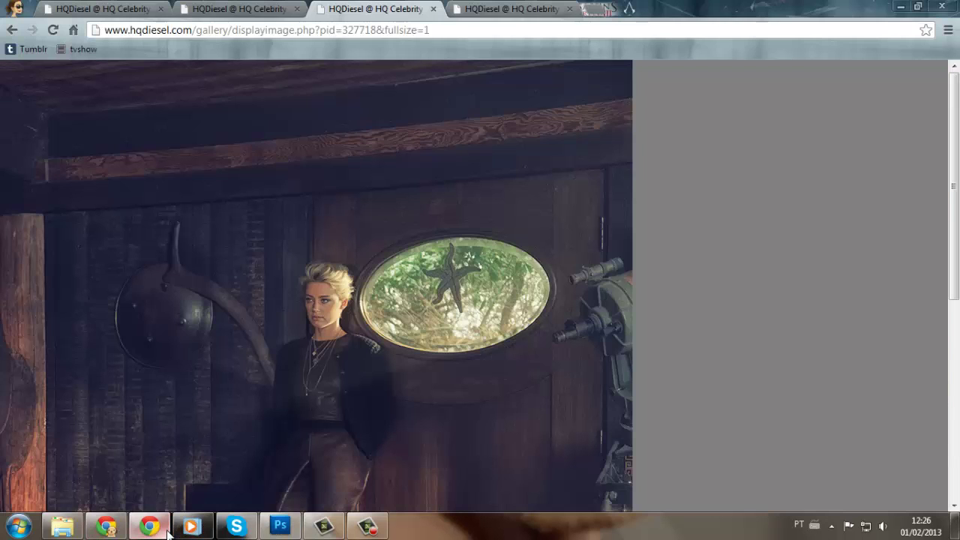
{"action": "left_click", "coordinate": [502, 9]}
{"action": "right_click", "coordinate": [294, 262]}
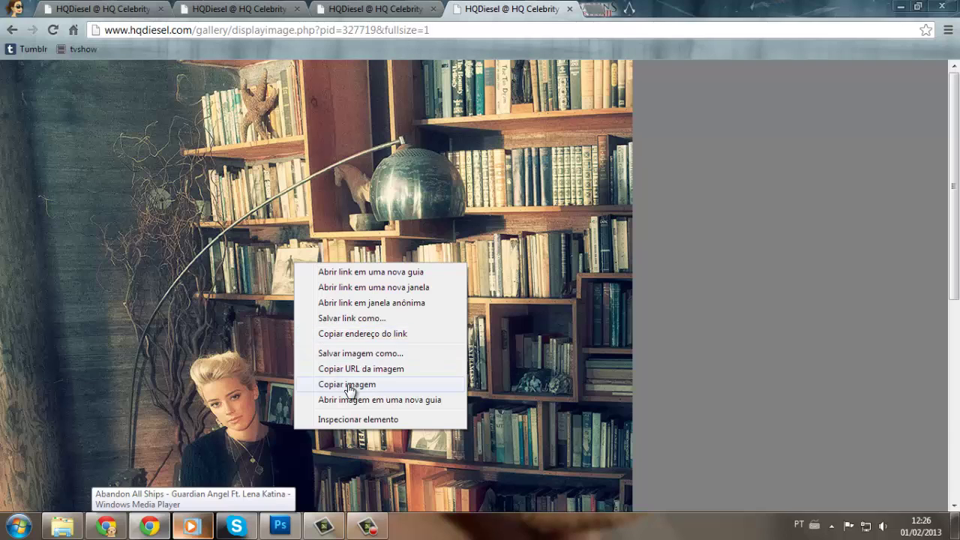
{"action": "left_click", "coordinate": [347, 386]}
Step: Paste the bookshelf photo into the banner, scaled to 40% proportionally, over the right end
{"action": "left_click", "coordinate": [296, 519]}
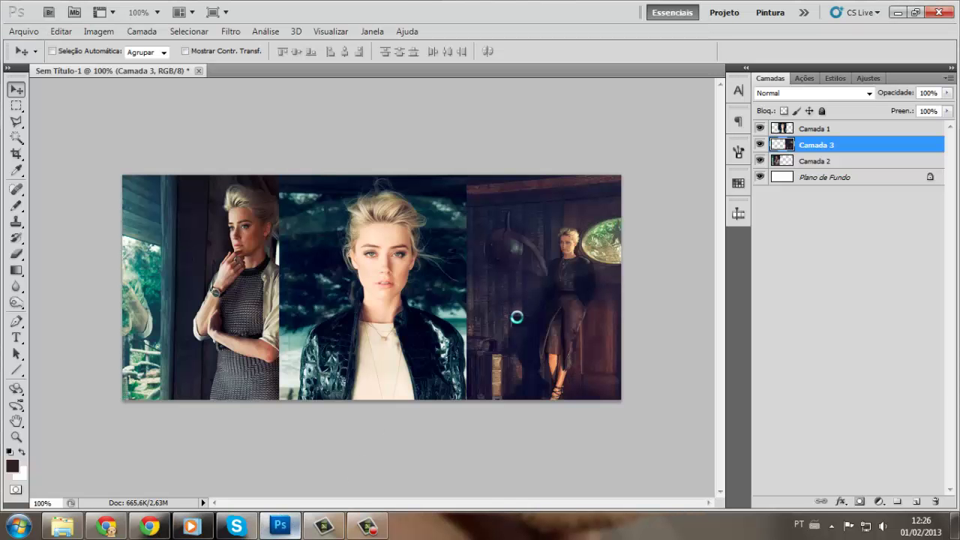
{"action": "key", "text": "ctrl+v"}
{"action": "key", "text": "ctrl+t"}
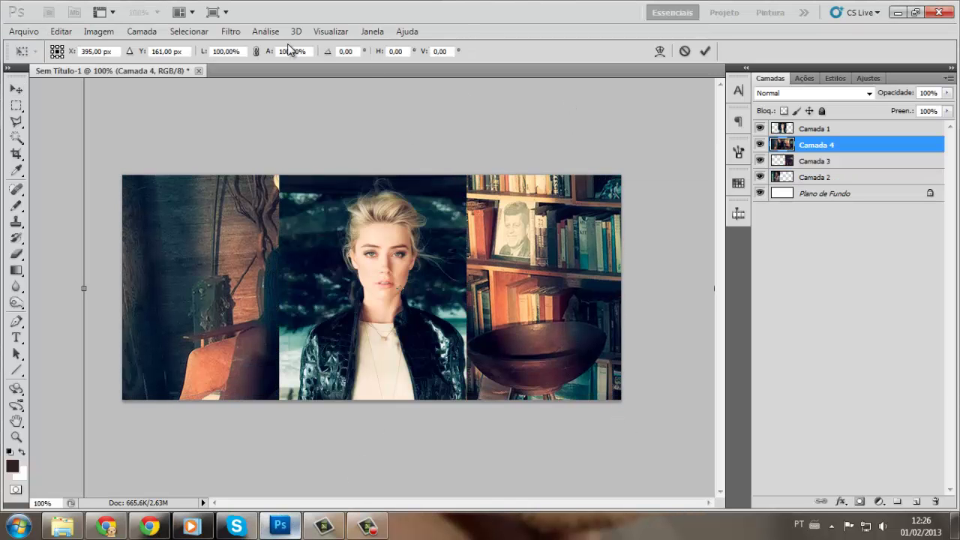
{"action": "left_click", "coordinate": [255, 51]}
{"action": "type", "text": "40"}
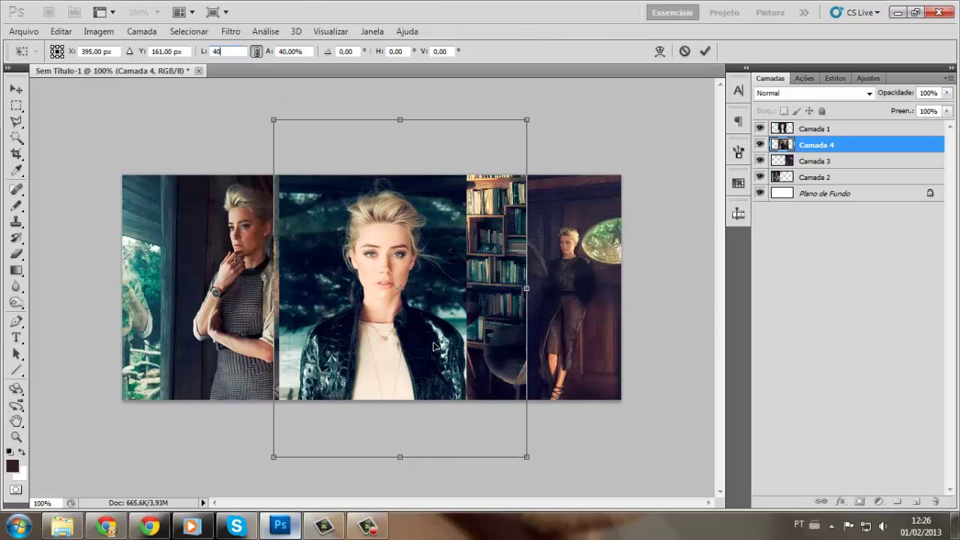
{"action": "mouse_move", "coordinate": [474, 309]}
{"action": "left_mouse_down"}
{"action": "mouse_move", "coordinate": [549, 360]}
{"action": "mouse_move", "coordinate": [527, 320]}
{"action": "left_mouse_up"}
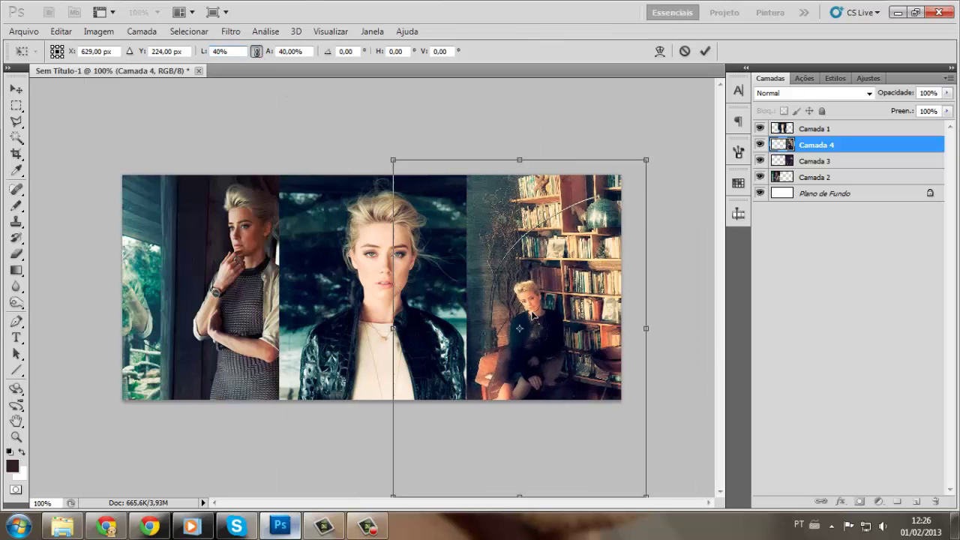
{"action": "key", "text": "Return"}
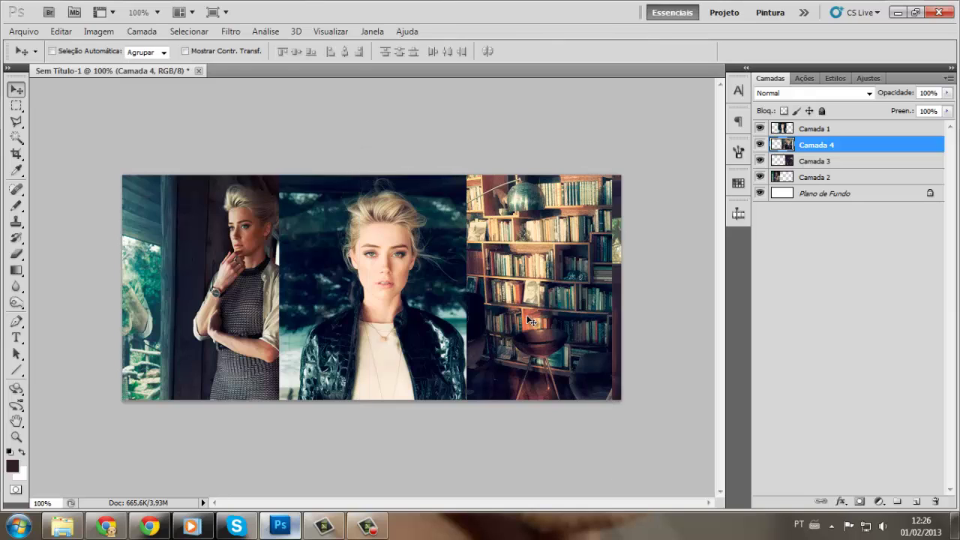
Step: Switch to the Eraser with a soft 158 px brush
{"action": "left_click", "coordinate": [16, 253]}
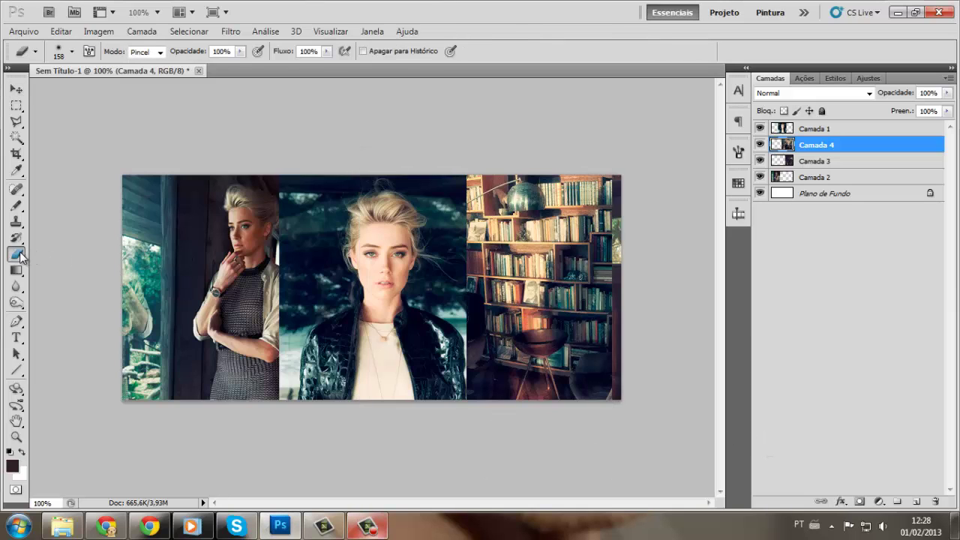
{"action": "left_click", "coordinate": [72, 51]}
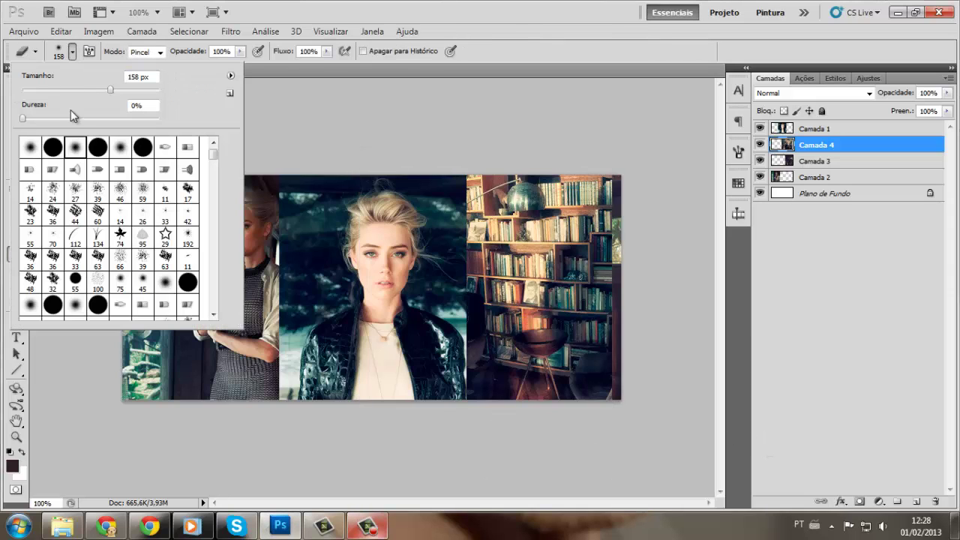
{"action": "left_click", "coordinate": [296, 274]}
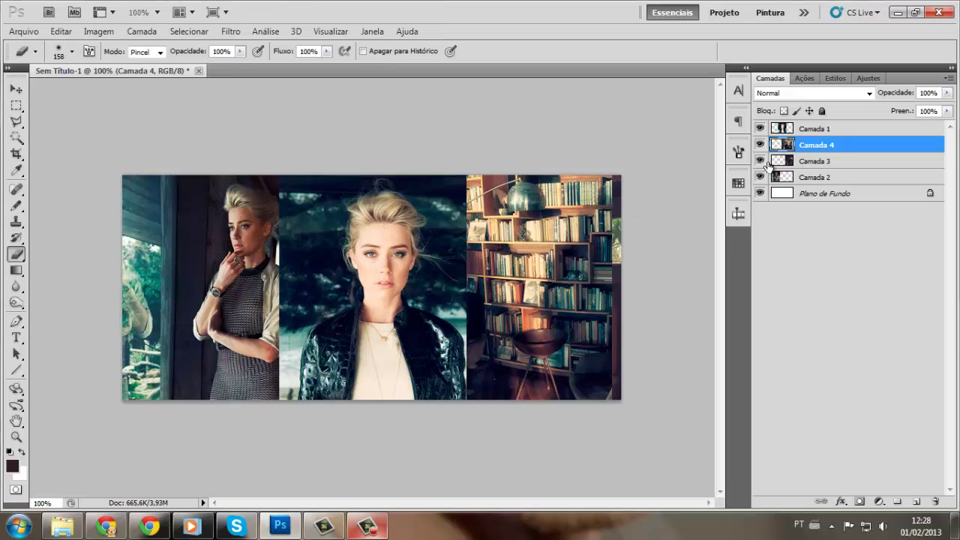
Step: Erase the seams on Camada 1, then erase Camada 4's right edge to reveal the standing woman
{"action": "left_click", "coordinate": [801, 131]}
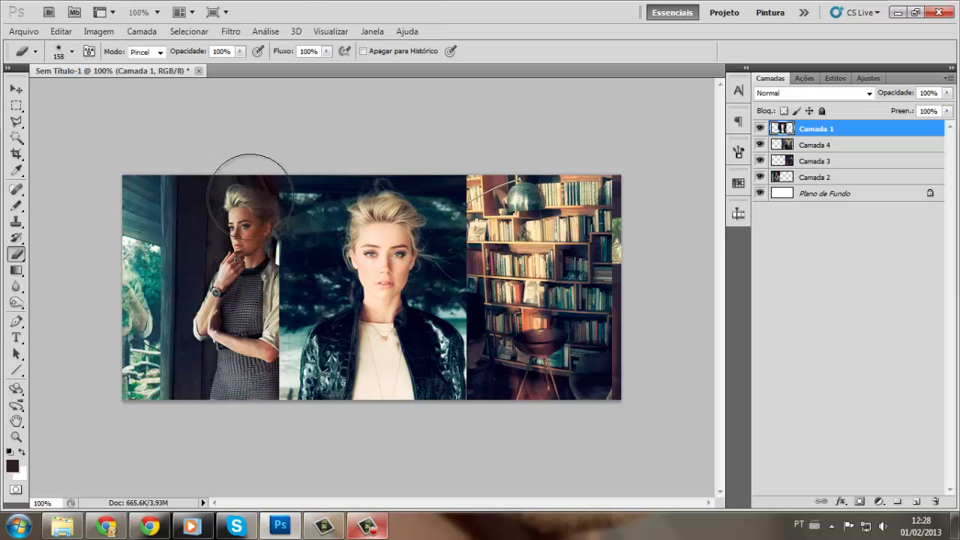
{"action": "left_click_drag", "start_coordinate": [238, 229], "coordinate": [235, 378]}
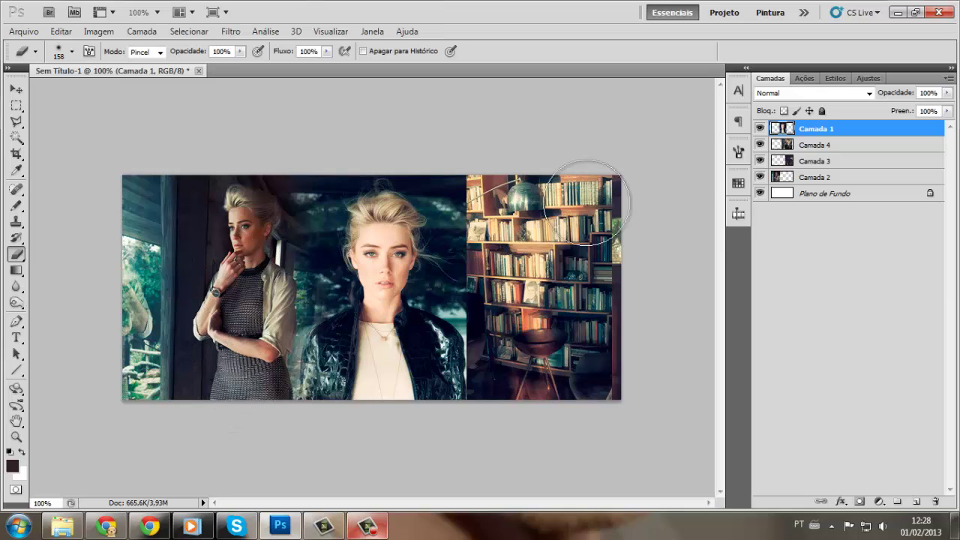
{"action": "mouse_move", "coordinate": [553, 171]}
{"action": "left_mouse_down"}
{"action": "mouse_move", "coordinate": [506, 233]}
{"action": "mouse_move", "coordinate": [514, 364]}
{"action": "mouse_move", "coordinate": [514, 342]}
{"action": "mouse_move", "coordinate": [529, 355]}
{"action": "mouse_move", "coordinate": [529, 300]}
{"action": "mouse_move", "coordinate": [523, 255]}
{"action": "mouse_move", "coordinate": [501, 303]}
{"action": "mouse_move", "coordinate": [507, 217]}
{"action": "left_mouse_up"}
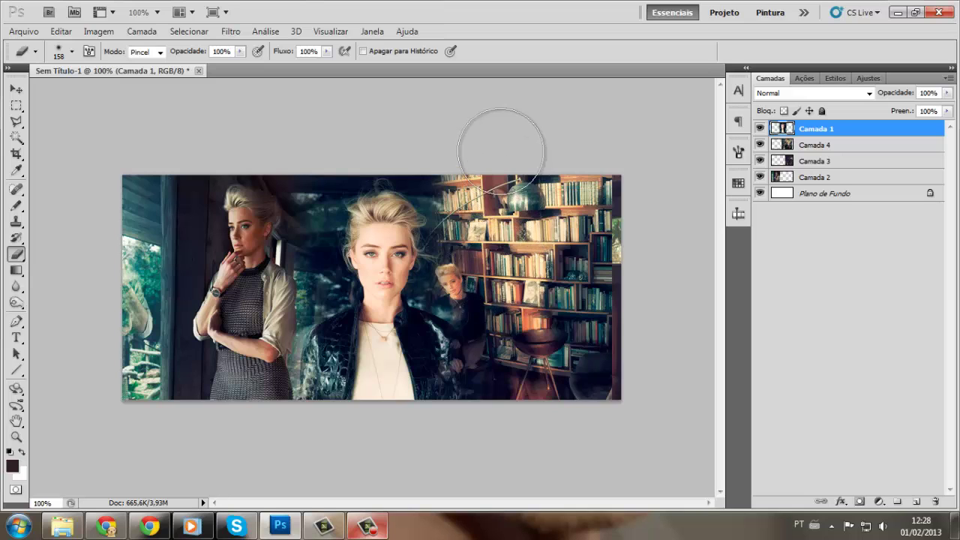
{"action": "left_click", "coordinate": [795, 144]}
{"action": "mouse_move", "coordinate": [637, 214]}
{"action": "left_mouse_down"}
{"action": "mouse_move", "coordinate": [600, 172]}
{"action": "mouse_move", "coordinate": [626, 270]}
{"action": "mouse_move", "coordinate": [604, 341]}
{"action": "mouse_move", "coordinate": [600, 292]}
{"action": "mouse_move", "coordinate": [622, 300]}
{"action": "mouse_move", "coordinate": [622, 258]}
{"action": "mouse_move", "coordinate": [570, 262]}
{"action": "mouse_move", "coordinate": [582, 355]}
{"action": "mouse_move", "coordinate": [570, 330]}
{"action": "mouse_move", "coordinate": [625, 279]}
{"action": "mouse_move", "coordinate": [606, 167]}
{"action": "mouse_move", "coordinate": [584, 165]}
{"action": "mouse_move", "coordinate": [621, 332]}
{"action": "mouse_move", "coordinate": [561, 420]}
{"action": "mouse_move", "coordinate": [604, 380]}
{"action": "mouse_move", "coordinate": [623, 335]}
{"action": "left_mouse_up"}
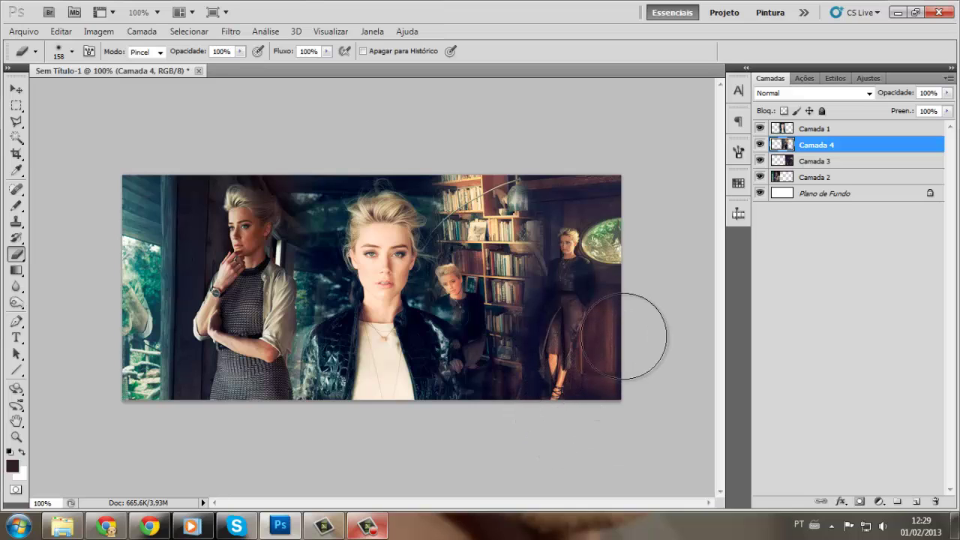
Step: Nudge the bookshelf and central portrait layers slightly to close the gaps
{"action": "key", "text": "v"}
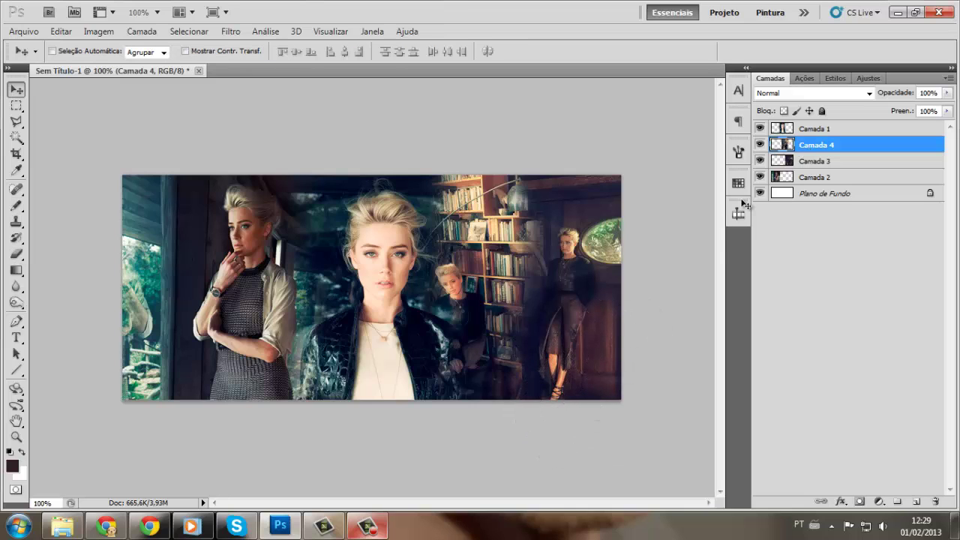
{"action": "left_click_drag", "start_coordinate": [517, 305], "coordinate": [515, 303]}
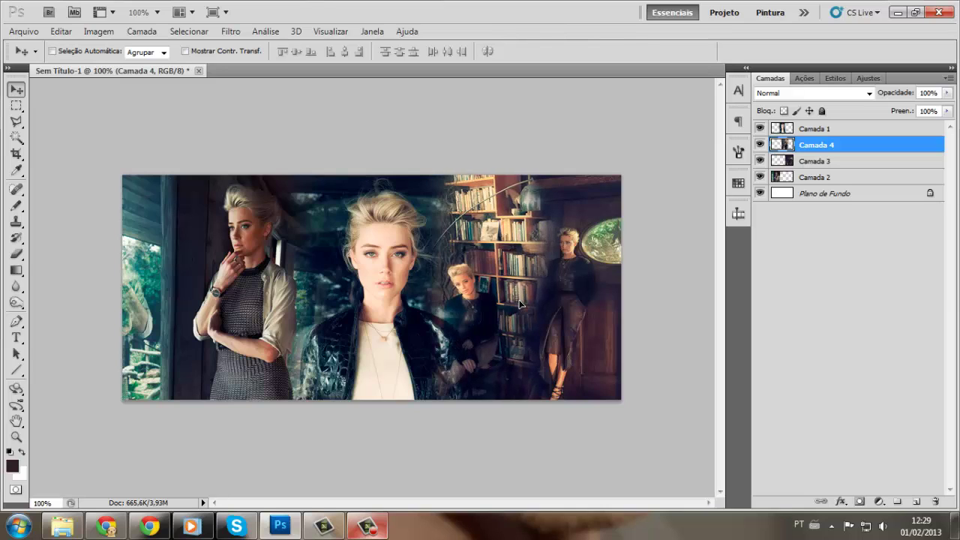
{"action": "key", "text": "Left"}
{"action": "key", "text": "Left"}
{"action": "key", "text": "Left"}
{"action": "key", "text": "Left"}
{"action": "key", "text": "Left"}
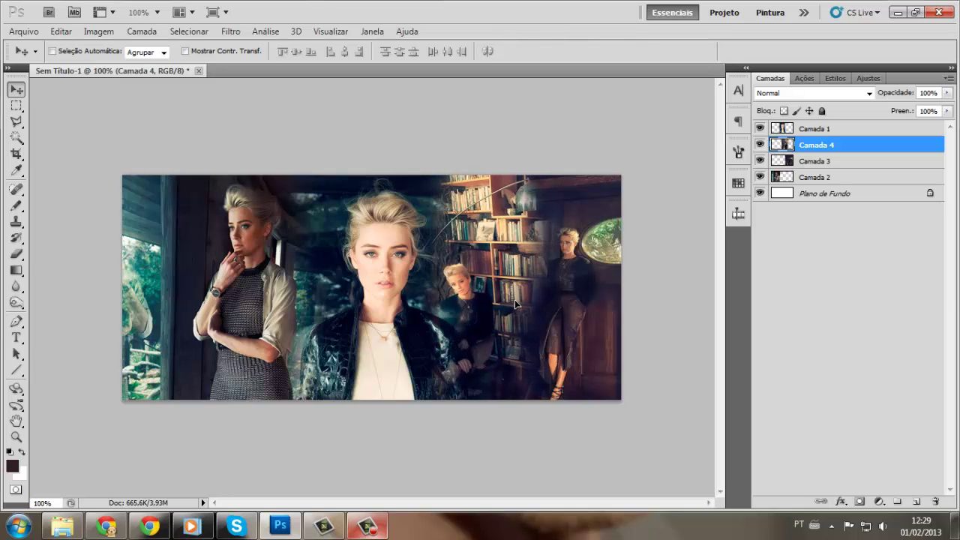
{"action": "left_click_drag", "start_coordinate": [424, 341], "coordinate": [412, 341]}
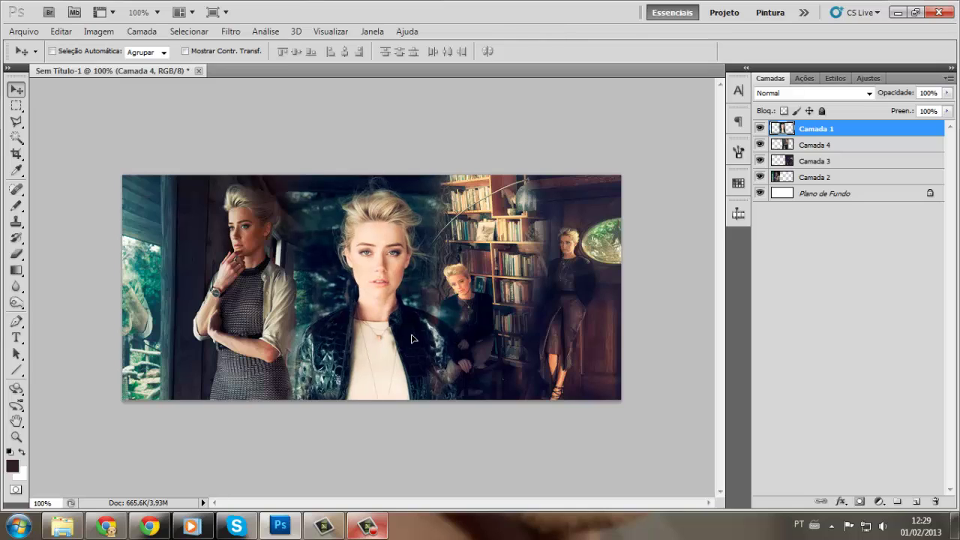
{"action": "key", "text": "Up"}
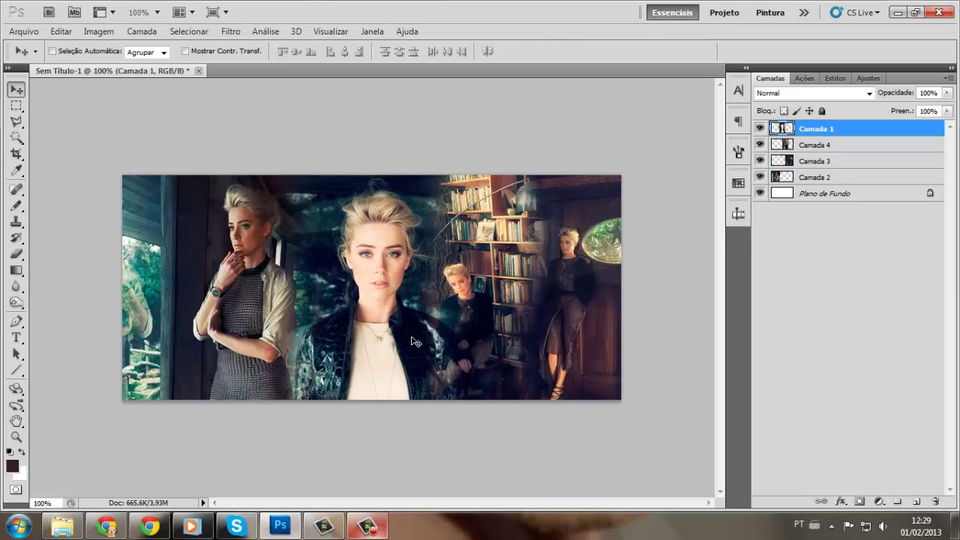
{"action": "key", "text": "Left"}
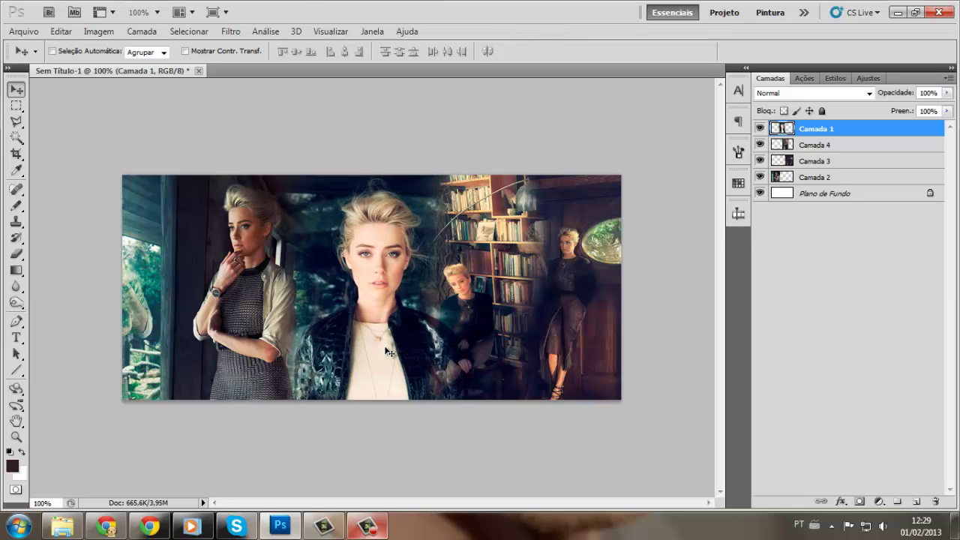
Step: Switch to the Eraser with a soft 108 px brush at 0% hardness
{"action": "key", "text": "e"}
{"action": "right_click", "coordinate": [199, 357]}
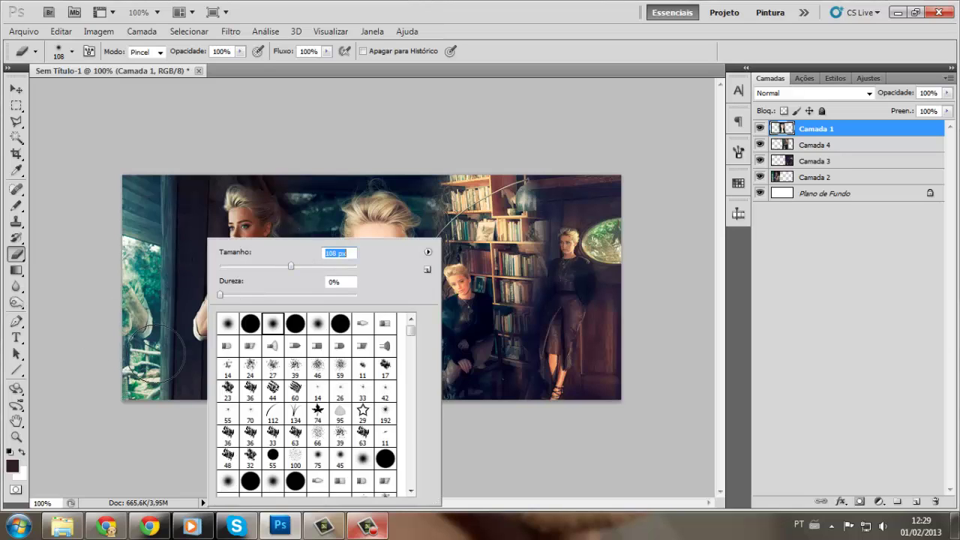
{"action": "key", "text": "Return"}
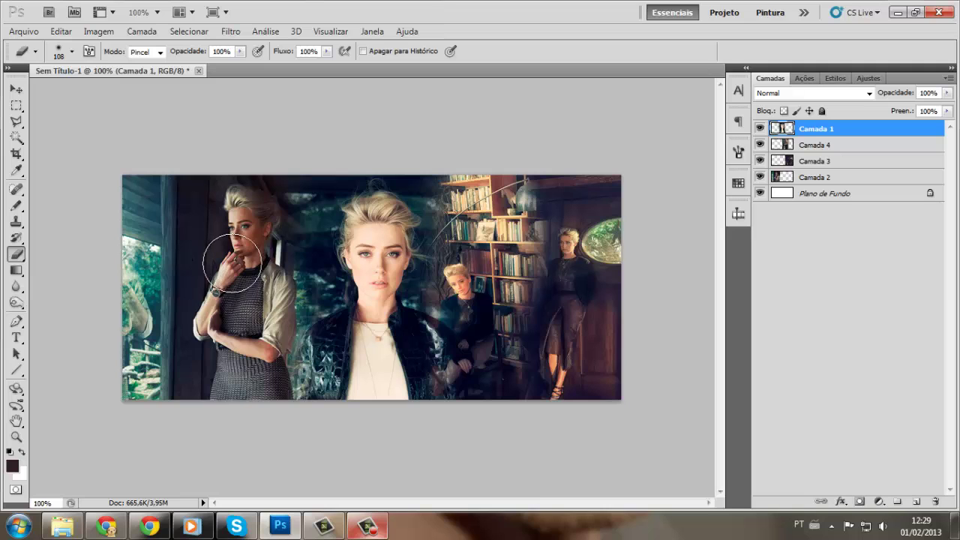
Step: Open the 923 coloring PSD file
{"action": "key", "text": "v"}
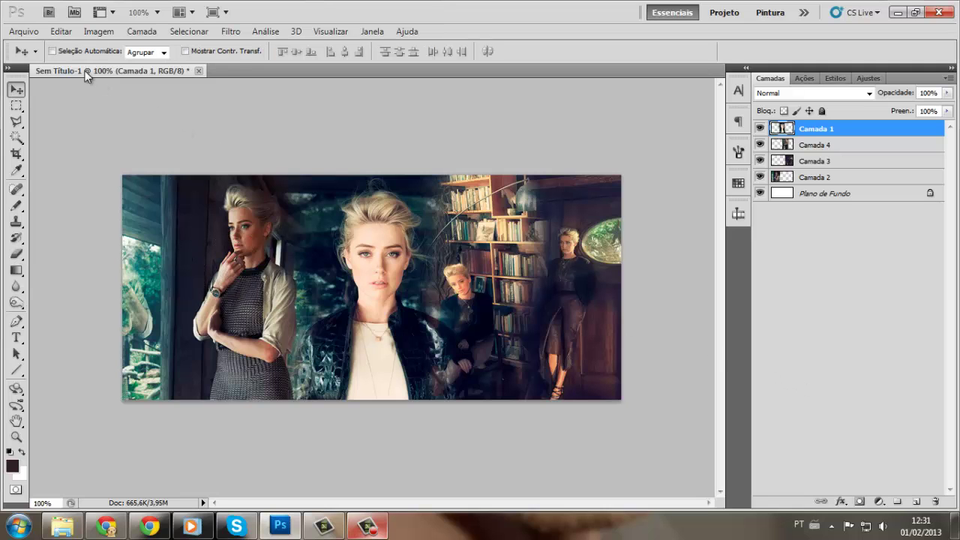
{"action": "left_click", "coordinate": [32, 34]}
{"action": "left_click", "coordinate": [49, 56]}
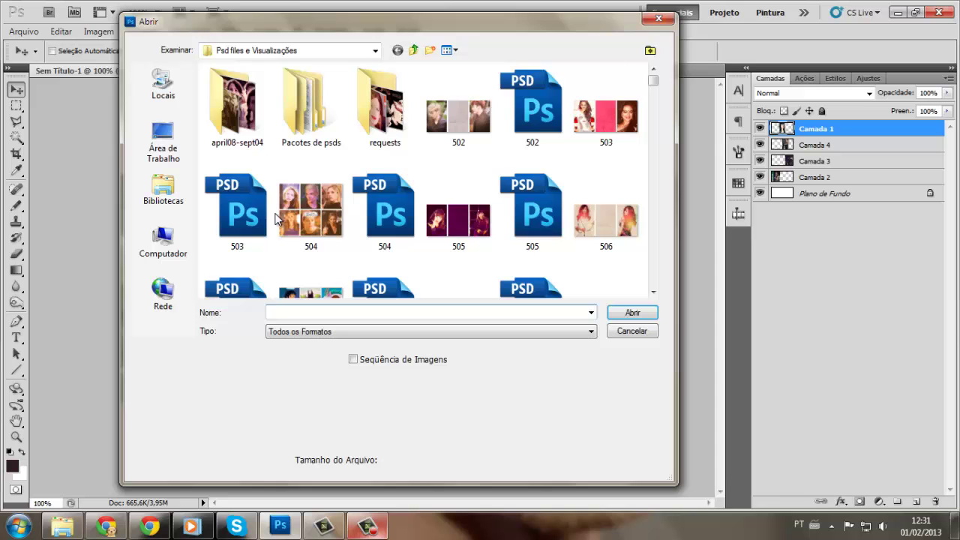
{"action": "left_click", "coordinate": [278, 217]}
{"action": "type", "text": "923"}
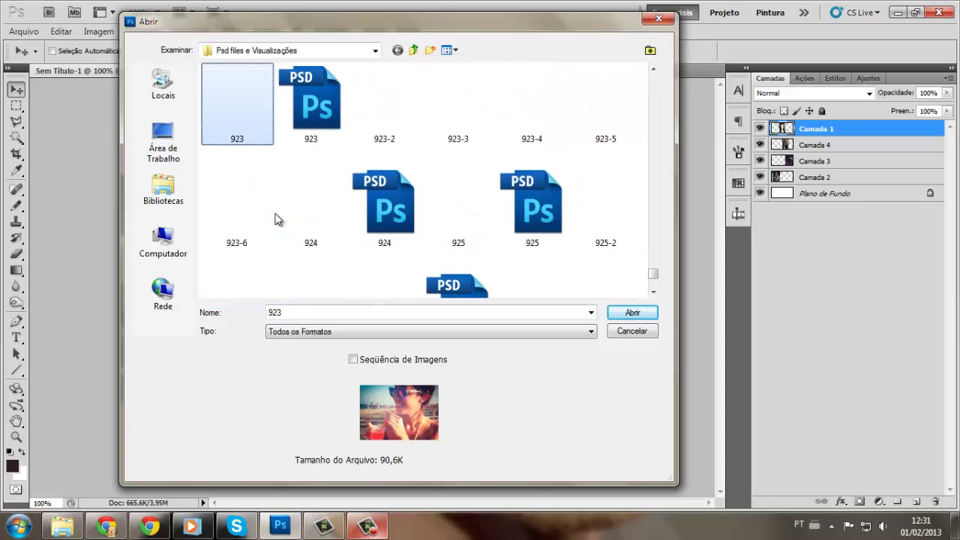
{"action": "double_click", "coordinate": [311, 99]}
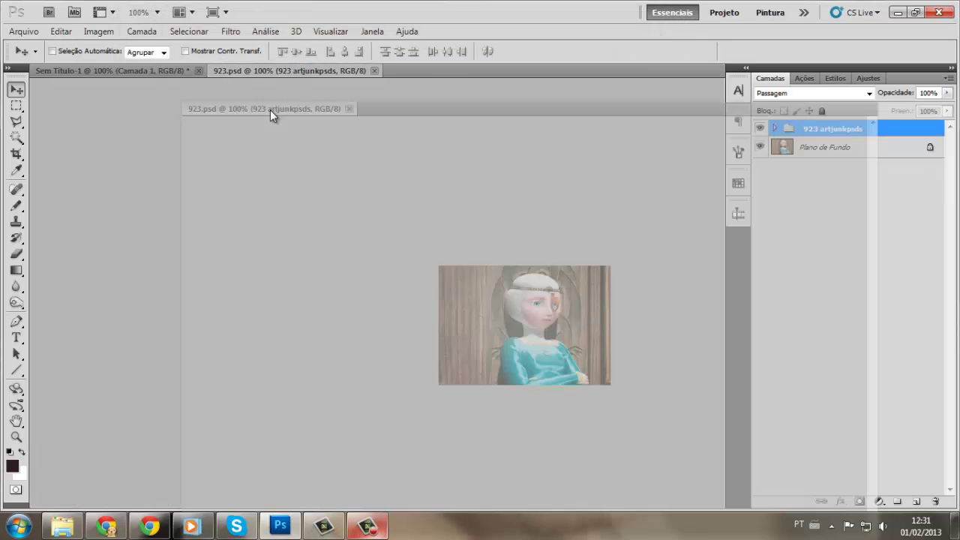
Step: Copy the 923 artjunkpsds group onto the banner and delete its Camada 1 cópia layer
{"action": "left_click_drag", "start_coordinate": [298, 71], "coordinate": [270, 110]}
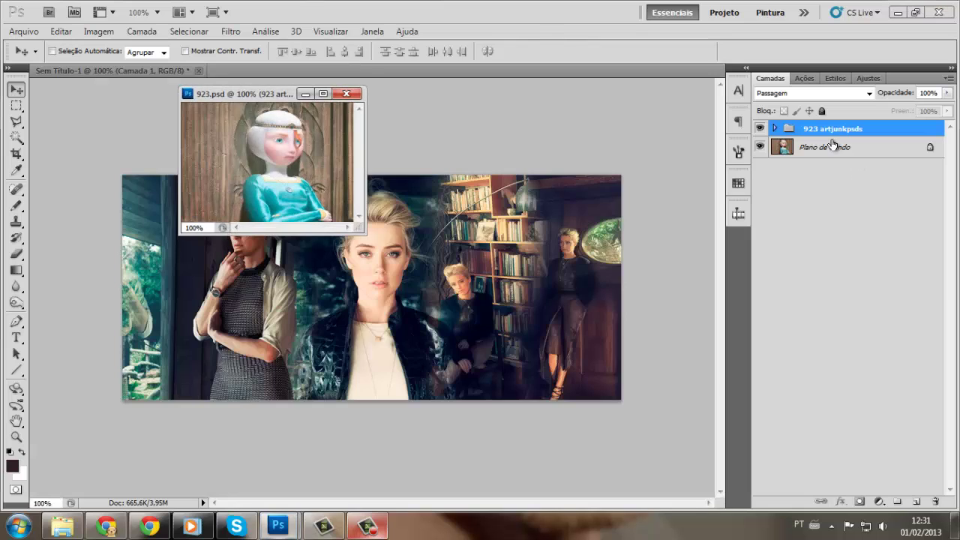
{"action": "left_click_drag", "start_coordinate": [825, 128], "coordinate": [573, 209]}
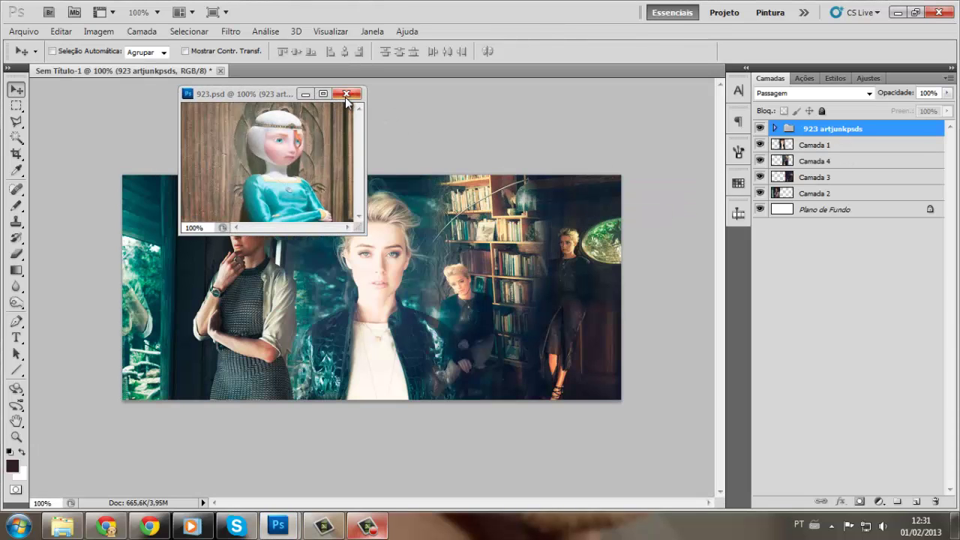
{"action": "left_click", "coordinate": [775, 128]}
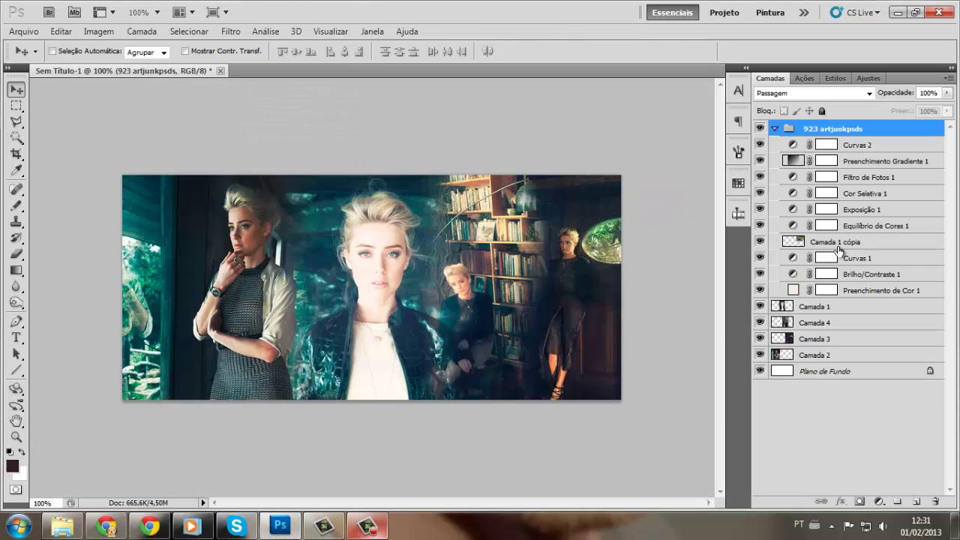
{"action": "left_click", "coordinate": [841, 245]}
{"action": "key", "text": "Delete"}
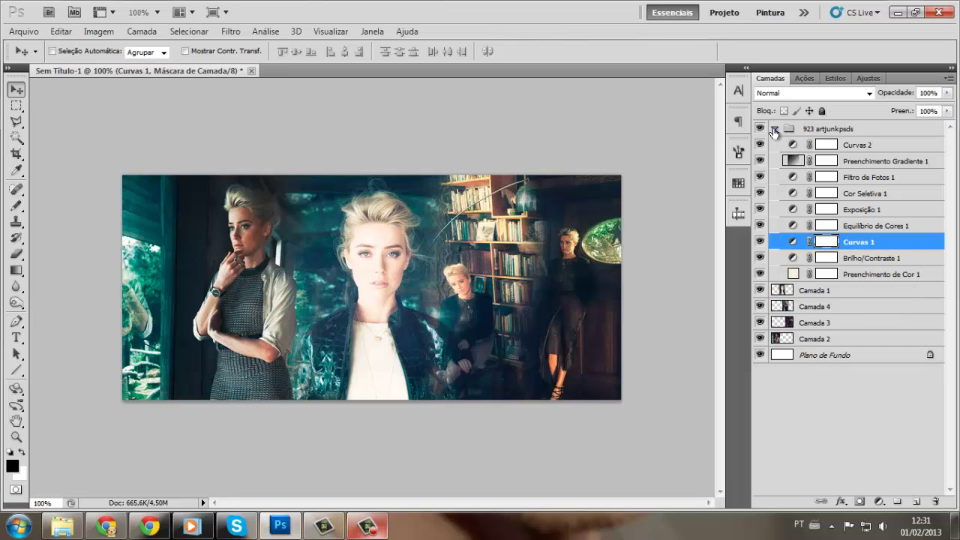
{"action": "left_click", "coordinate": [774, 129]}
Step: Merge the four photo layers, Camada 1 through Camada 4, into one
{"action": "left_click", "coordinate": [798, 147]}
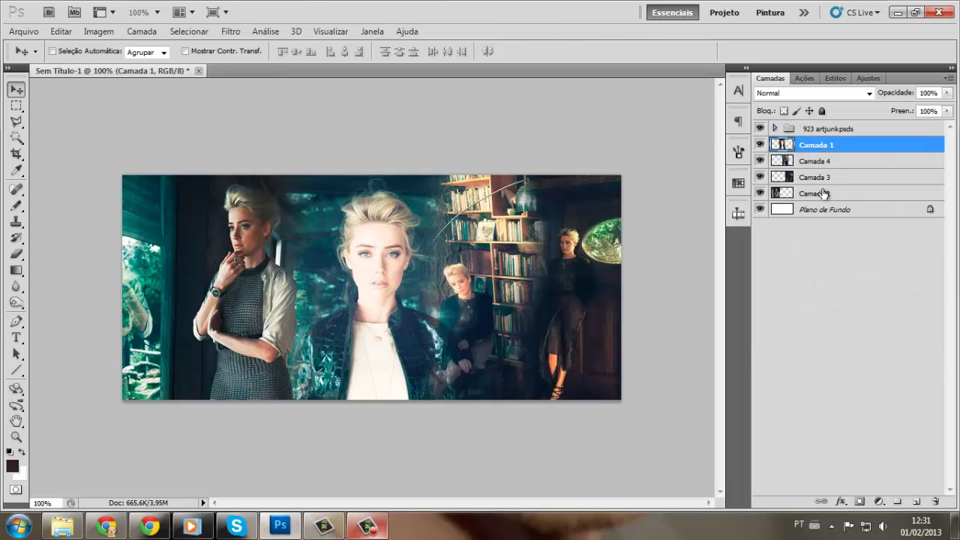
{"action": "left_click", "coordinate": [823, 193], "text": "shift"}
{"action": "right_click", "coordinate": [822, 191]}
{"action": "left_click", "coordinate": [708, 468]}
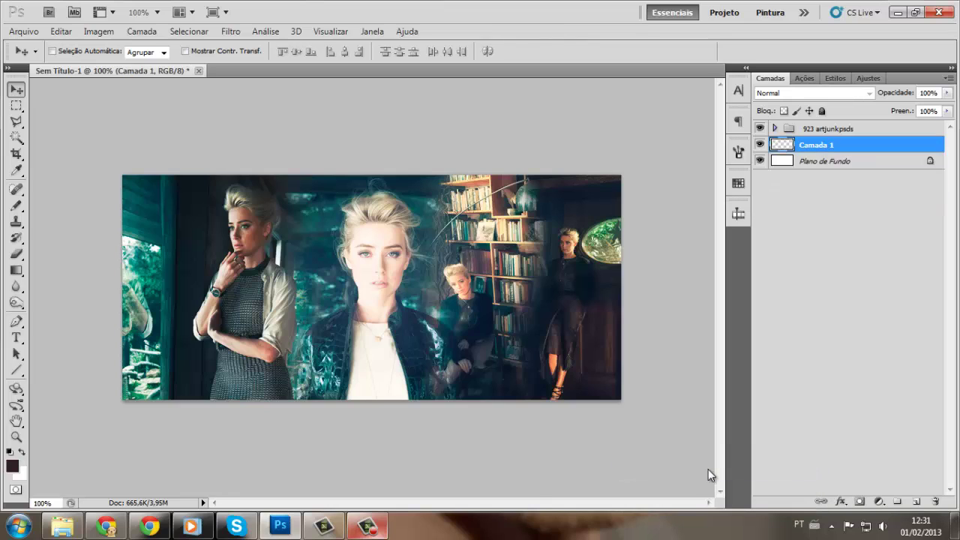
Step: Duplicate the merged photo layer and add monochrome Gaussian noise at 23,62 to the copy
{"action": "key", "text": "ctrl+j"}
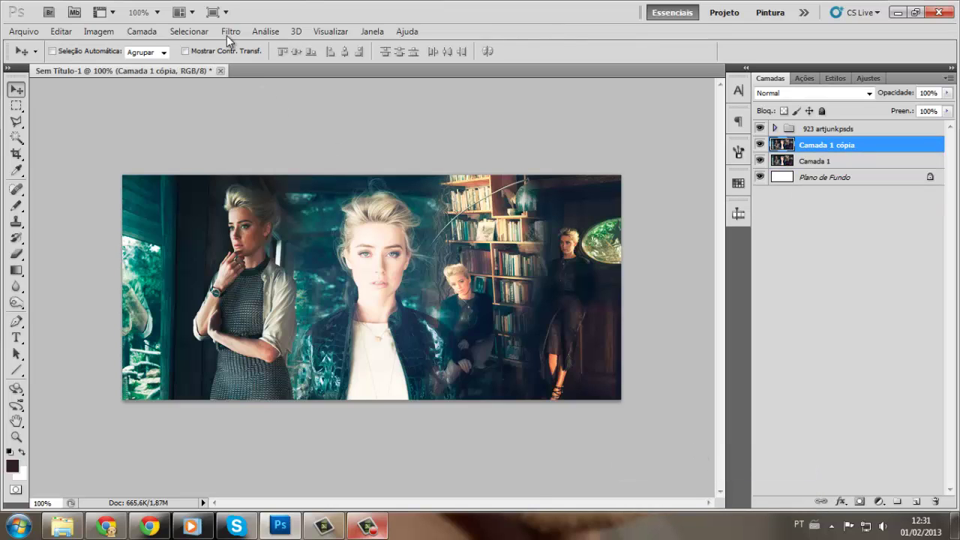
{"action": "left_click", "coordinate": [227, 33]}
{"action": "mouse_move", "coordinate": [299, 239]}
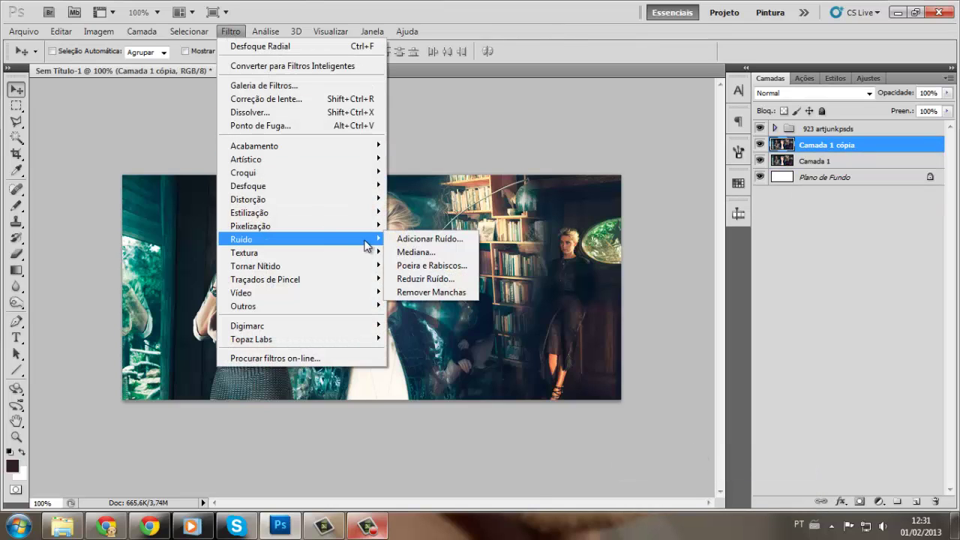
{"action": "left_click", "coordinate": [409, 239]}
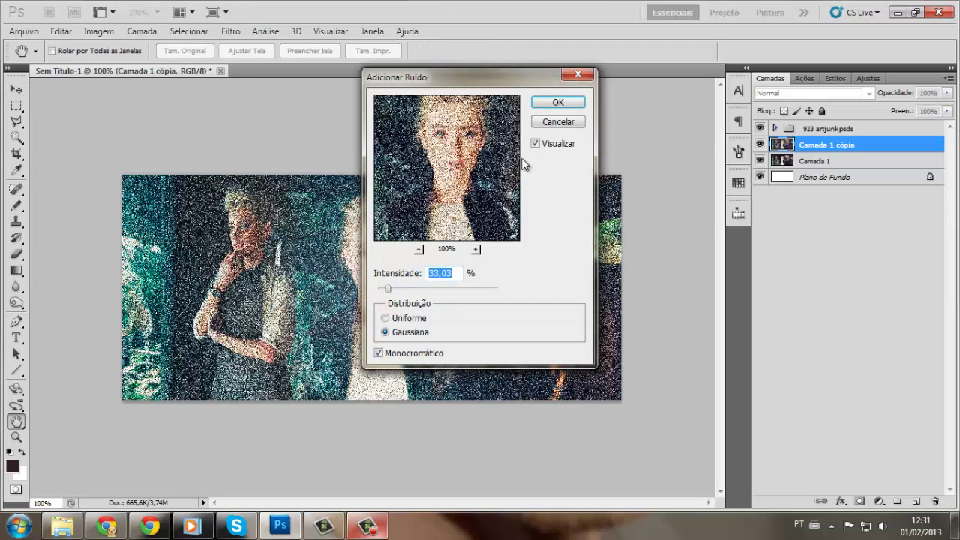
{"action": "left_click_drag", "start_coordinate": [389, 288], "coordinate": [384, 290]}
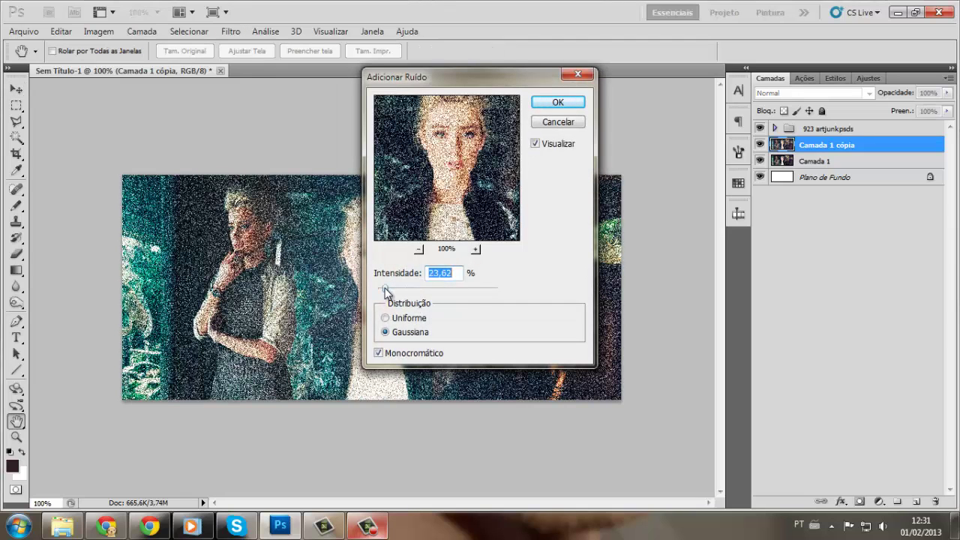
{"action": "left_click", "coordinate": [558, 103]}
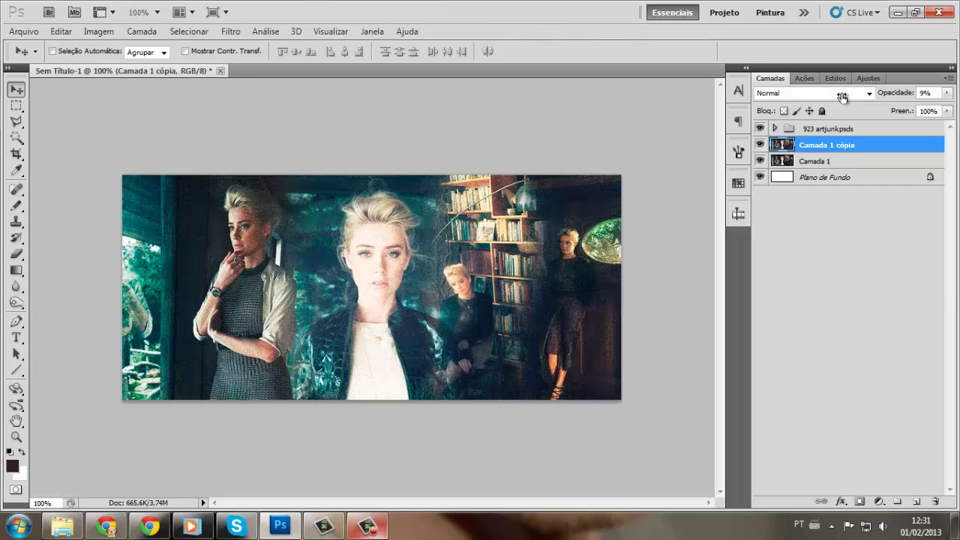
Step: Add a dark-to-transparent gradient fill layer above the 923 artjunkpsds group
{"action": "left_click", "coordinate": [849, 129]}
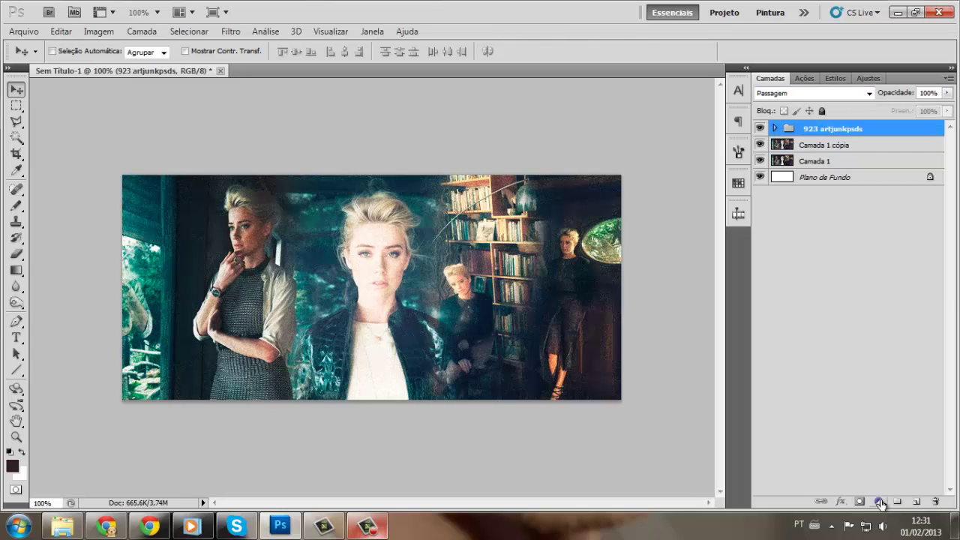
{"action": "left_click", "coordinate": [879, 501]}
{"action": "left_click", "coordinate": [785, 227]}
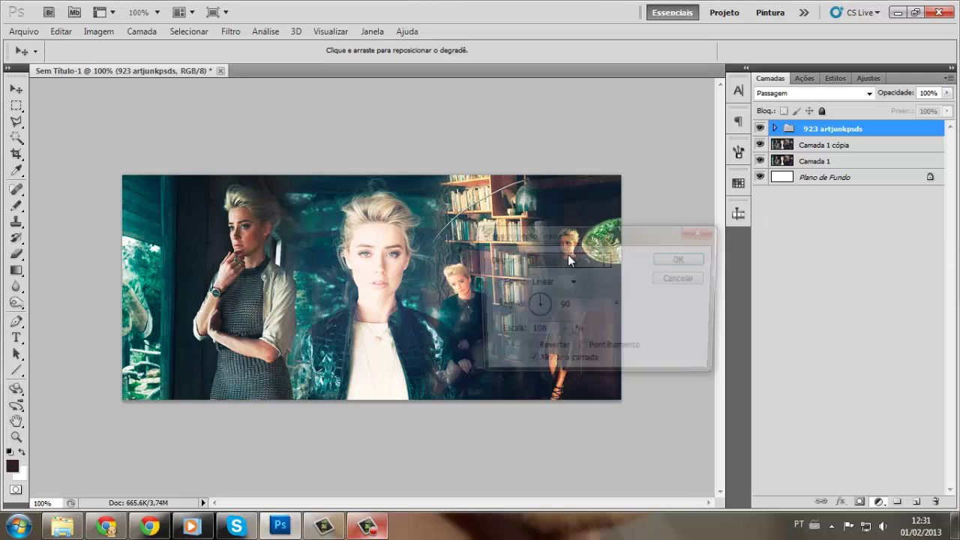
{"action": "left_click", "coordinate": [566, 260]}
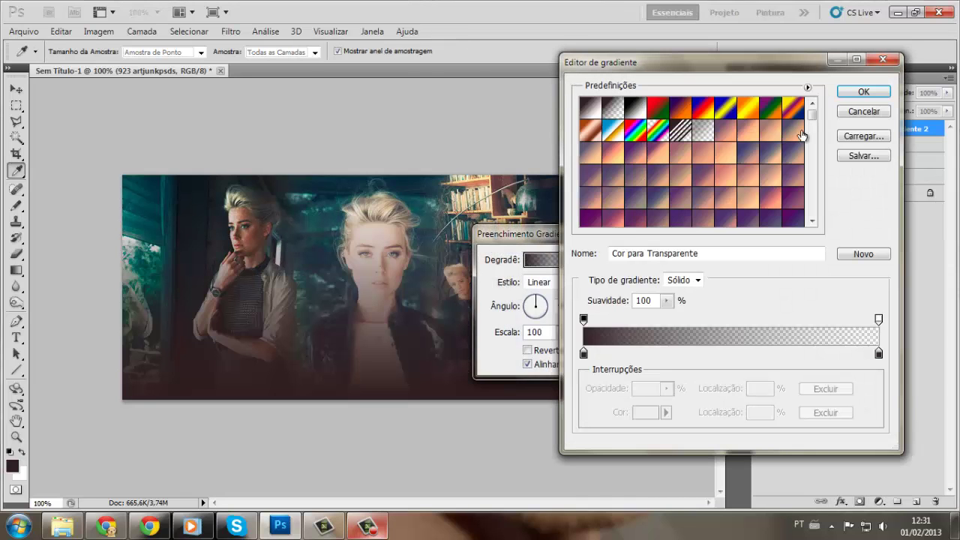
{"action": "left_click", "coordinate": [868, 95]}
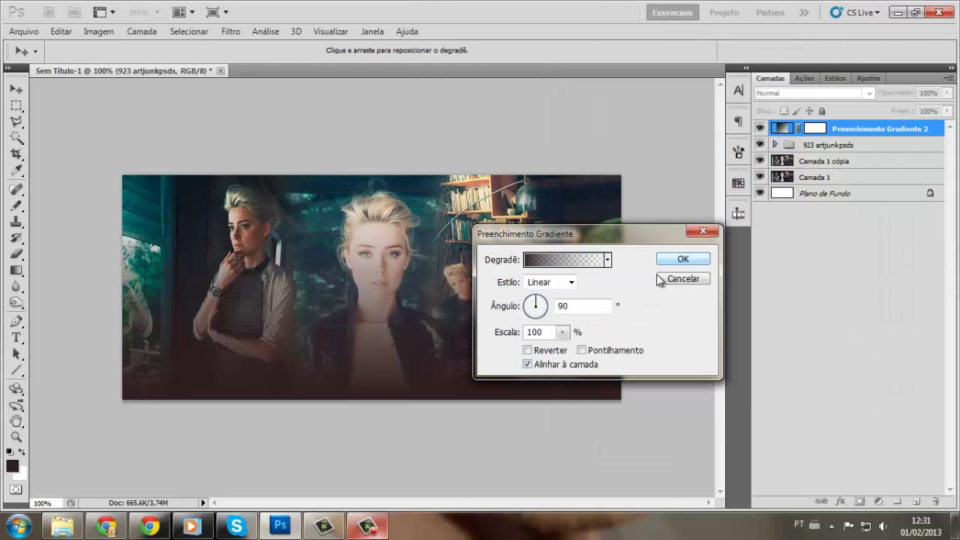
Step: Make the gradient radial, reversed, at 150% scale and angle 71,57, then lower its opacity
{"action": "left_click", "coordinate": [557, 289]}
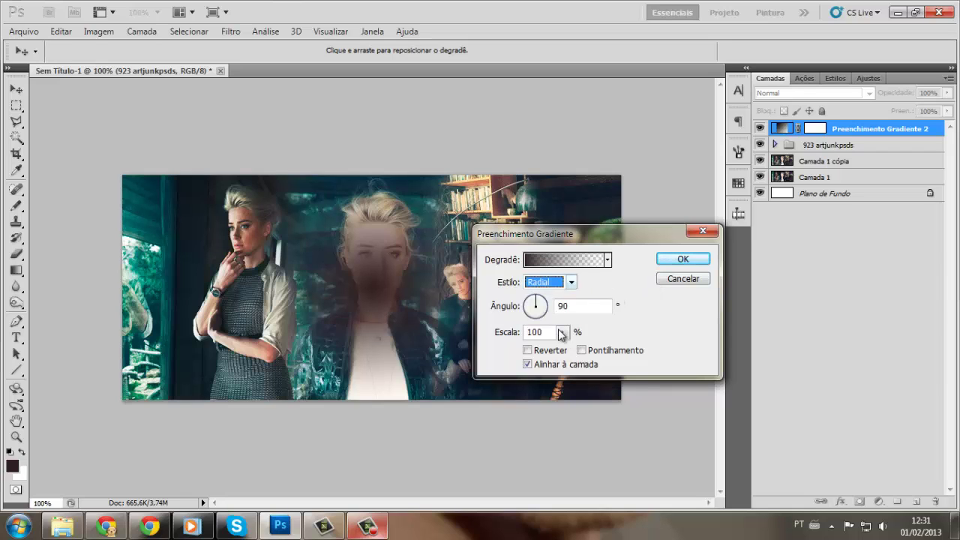
{"action": "left_click", "coordinate": [556, 352]}
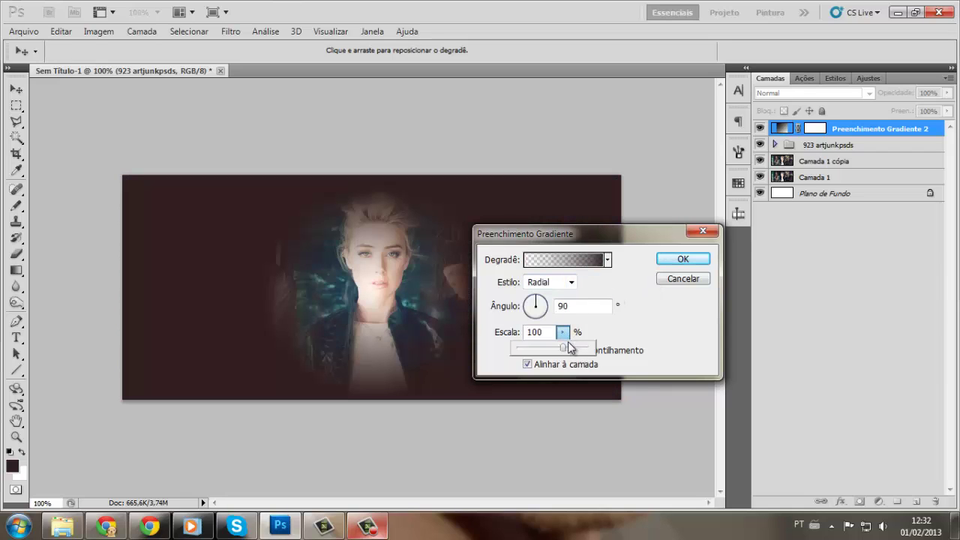
{"action": "left_click", "coordinate": [540, 297]}
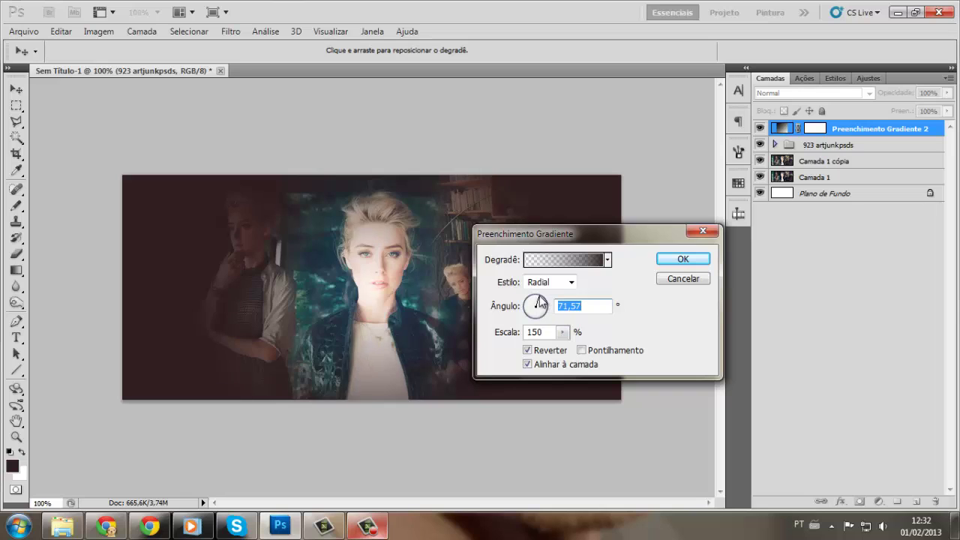
{"action": "left_click", "coordinate": [682, 258]}
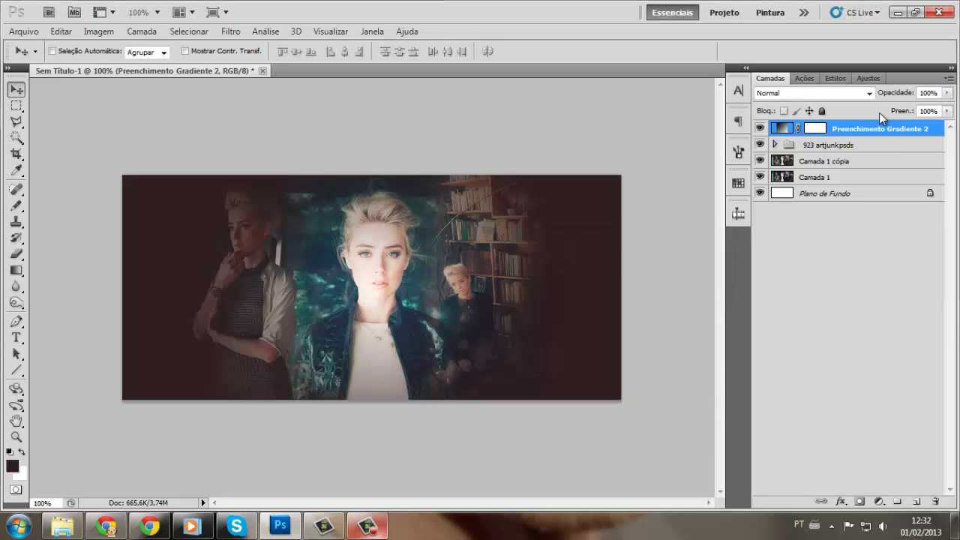
{"action": "left_click_drag", "start_coordinate": [806, 96], "coordinate": [825, 96]}
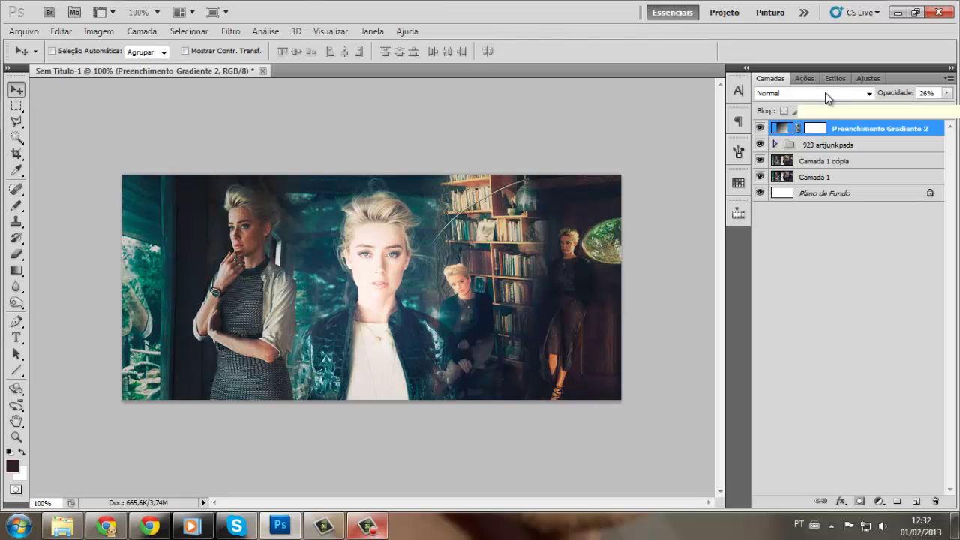
Step: Flatten the banner into a single Plano de Fundo layer with Achatar Imagem
{"action": "right_click", "coordinate": [817, 192]}
{"action": "left_click", "coordinate": [797, 312]}
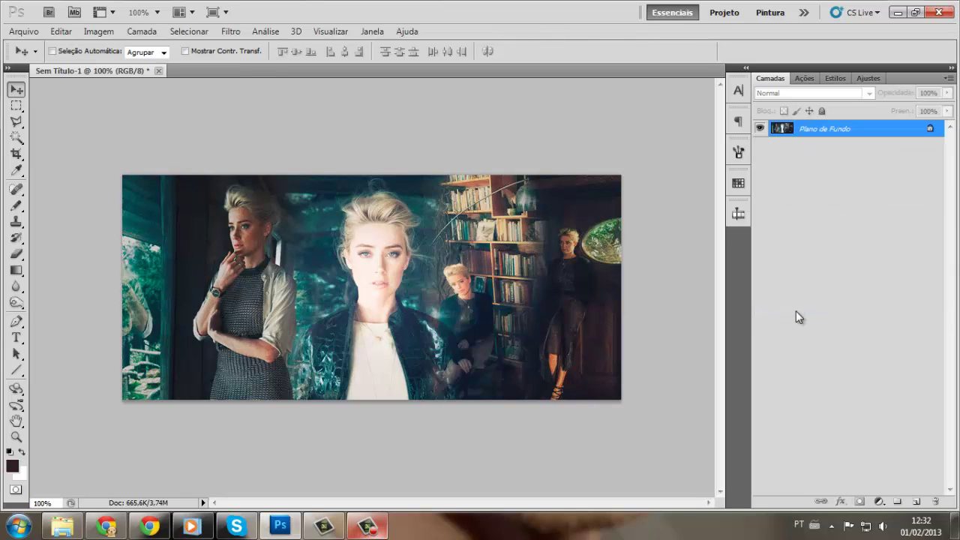